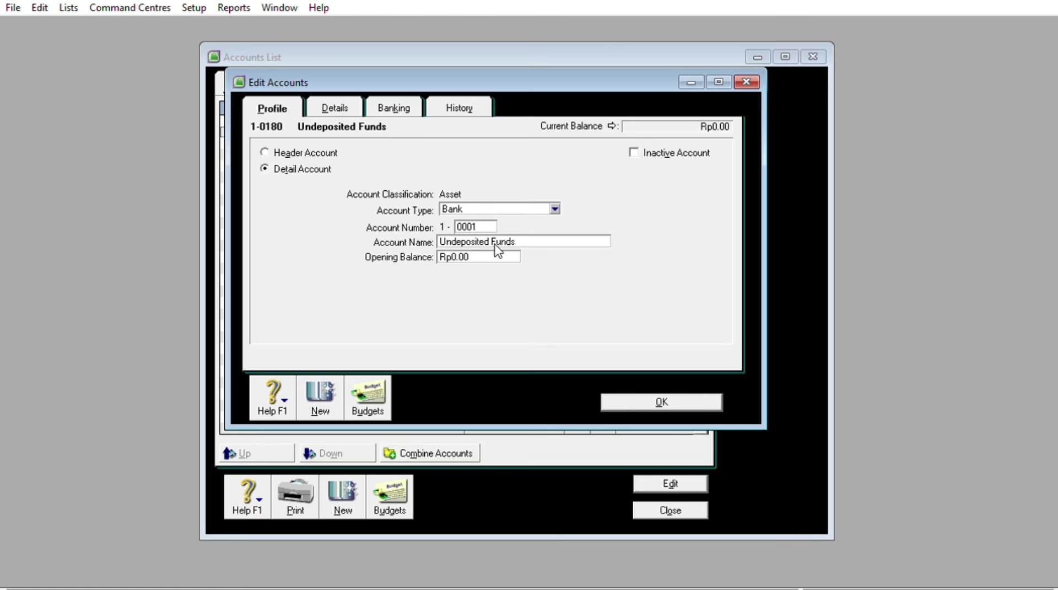
- Save the Undeposited Funds account and renumber the Electronic Clearing Account as 1-0002
{"action": "left_click", "coordinate": [625, 401]}
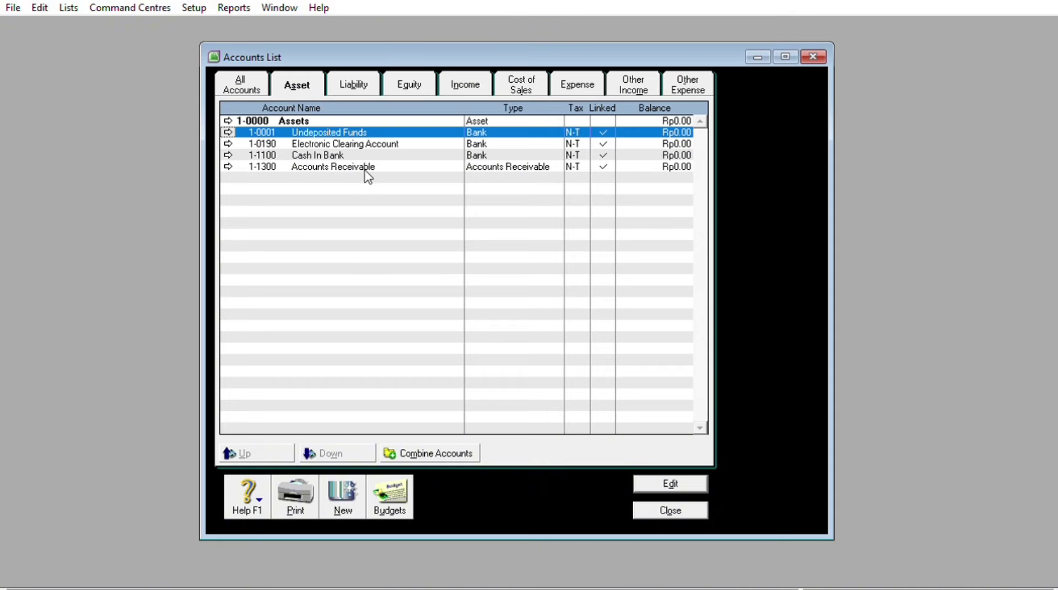
{"action": "left_click", "coordinate": [227, 144]}
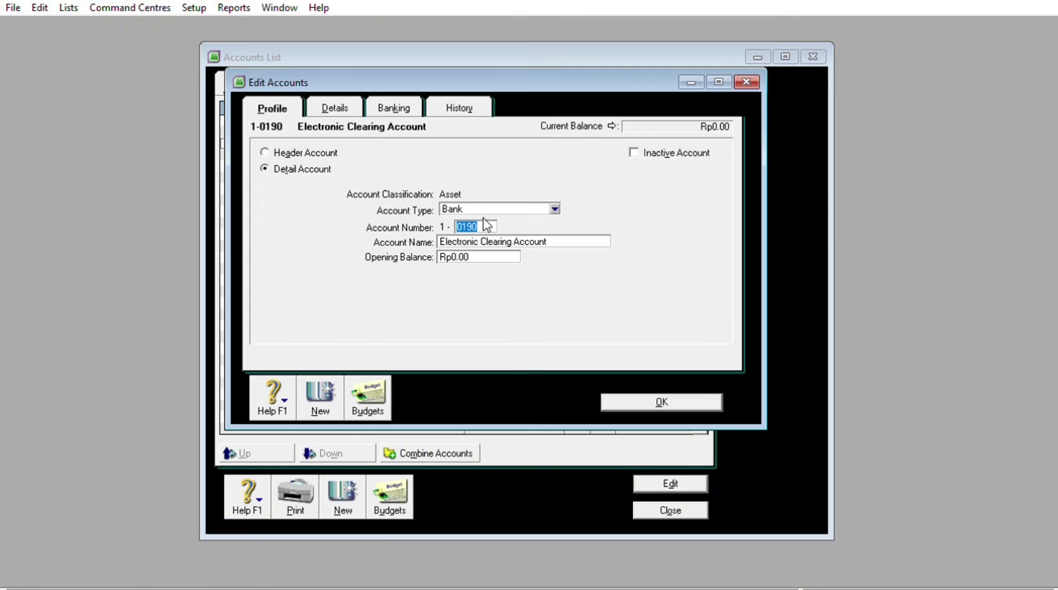
{"action": "type", "text": "0002"}
{"action": "left_click", "coordinate": [661, 402]}
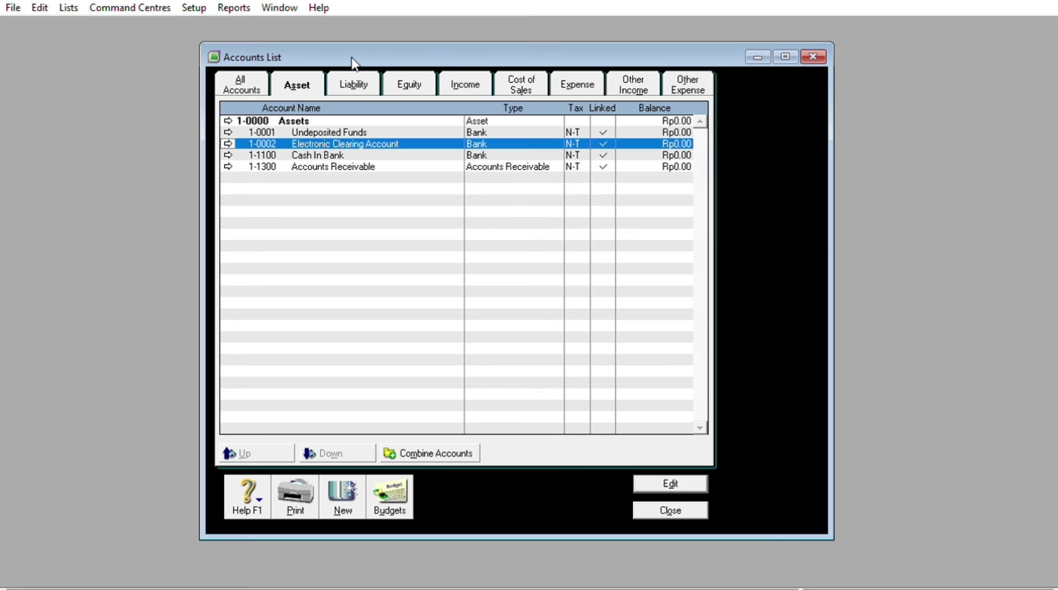
- Renumber the Trade Creditors liability account as 2-1100 and rename it Accounts Payable
{"action": "left_click", "coordinate": [353, 84]}
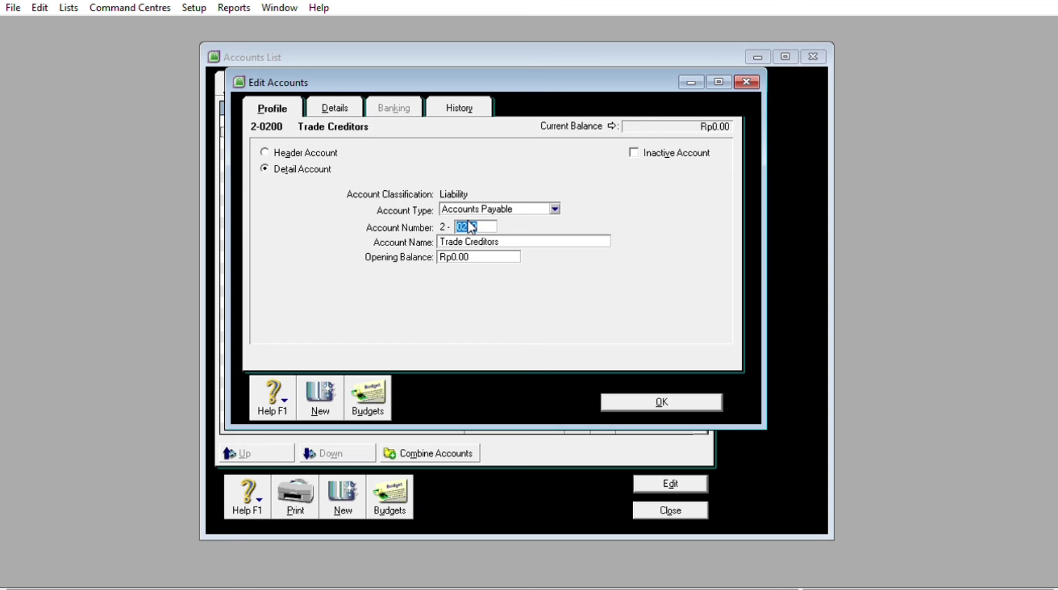
{"action": "type", "text": "1103"}
{"action": "key", "text": "Tab"}
{"action": "type", "text": "Accounts Payable"}
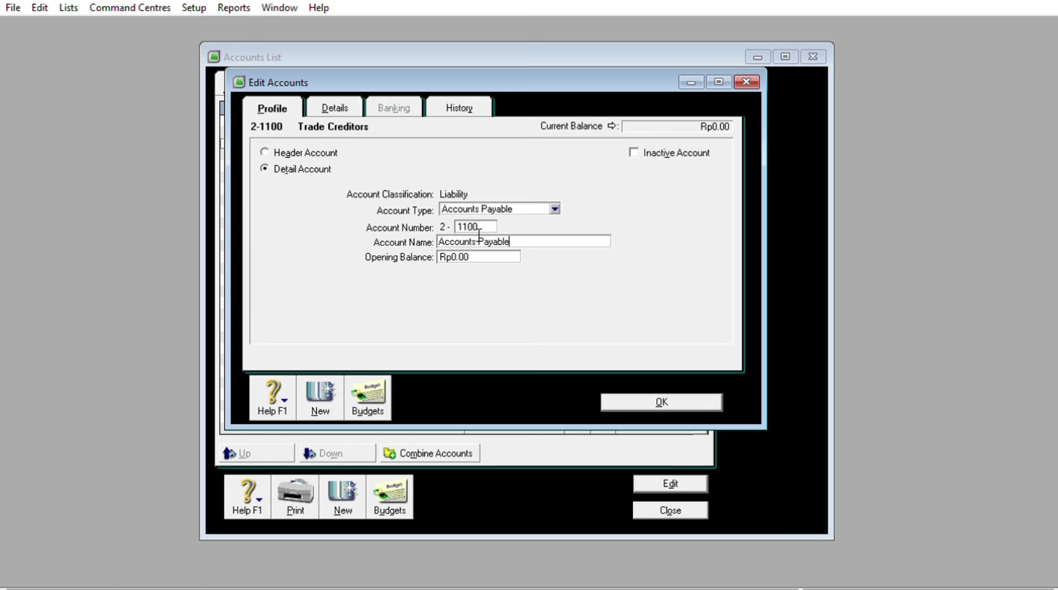
{"action": "left_click", "coordinate": [634, 401]}
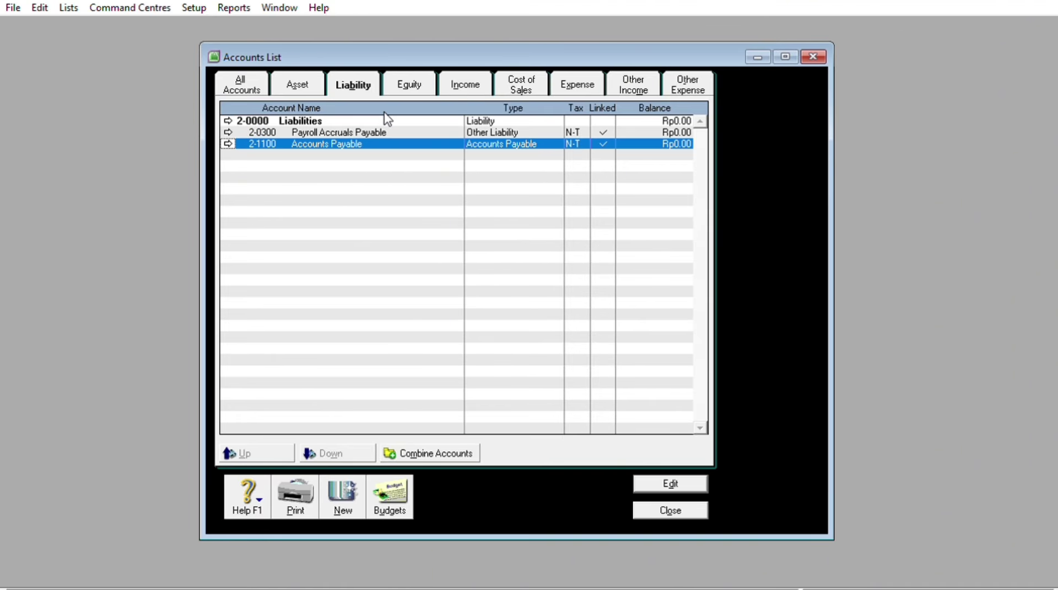
- Change the Payroll Accruals Payable liability account's number to 2-0001 and save it
{"action": "key", "text": "Up"}
{"action": "key", "text": "Return"}
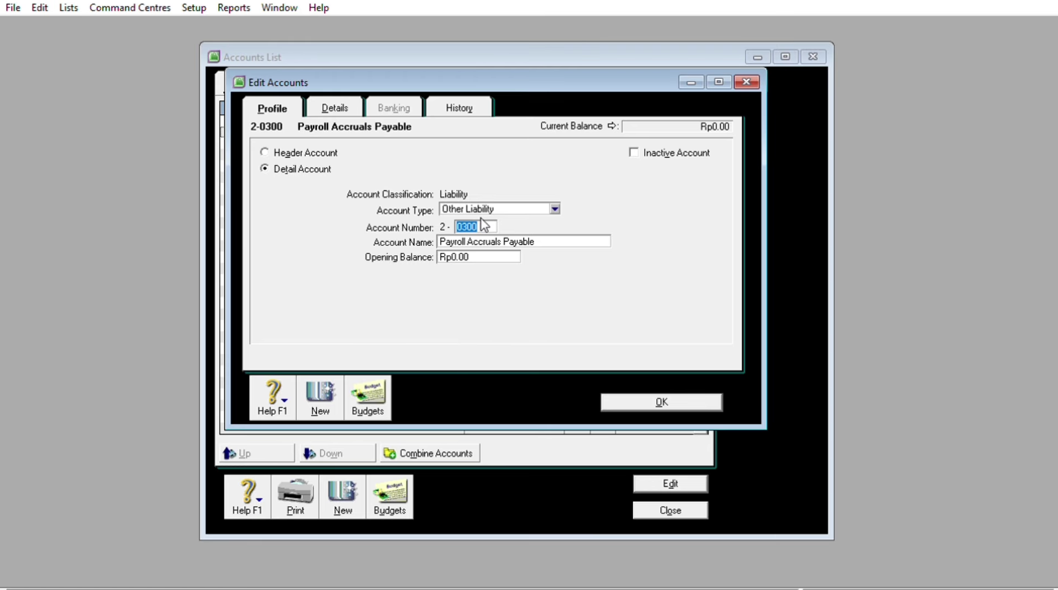
{"action": "type", "text": "0001"}
{"action": "left_click", "coordinate": [644, 396]}
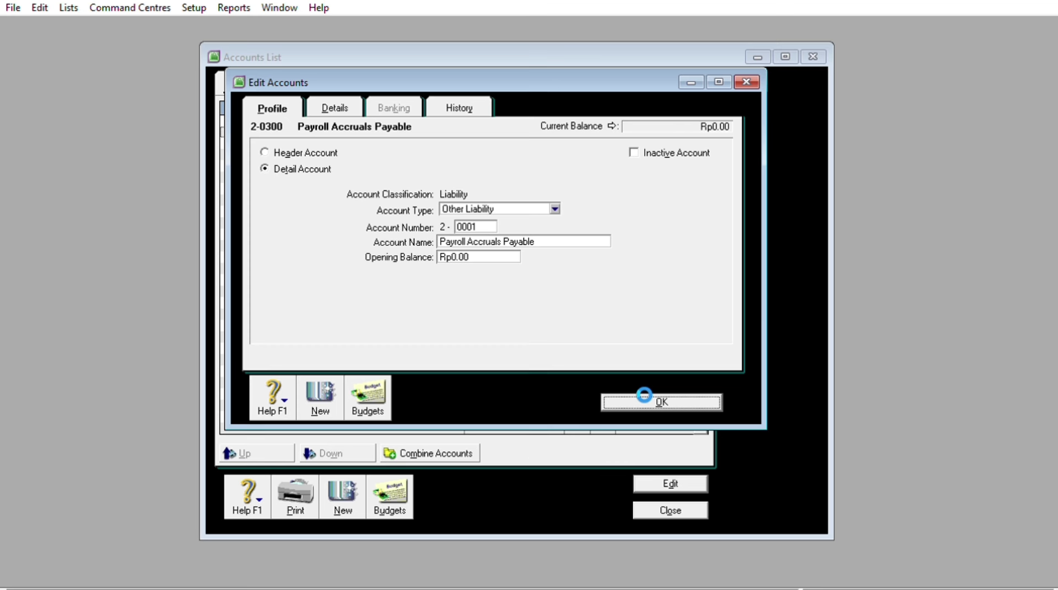
- Change the Retained Earnings equity account's number to 3-1200 and save it
{"action": "double_click", "coordinate": [333, 118]}
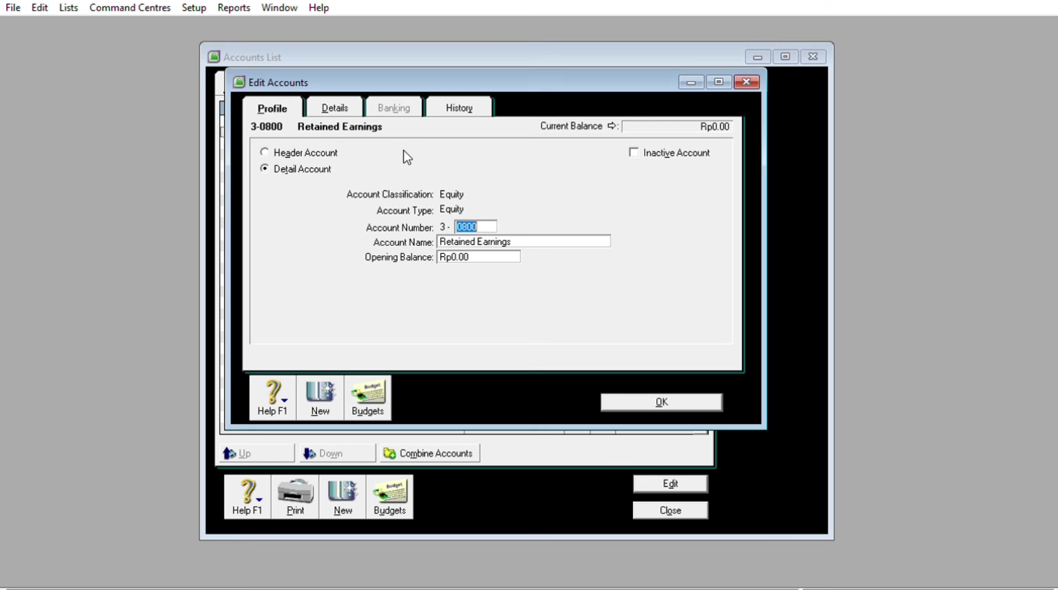
{"action": "type", "text": "1200"}
{"action": "left_click", "coordinate": [692, 401]}
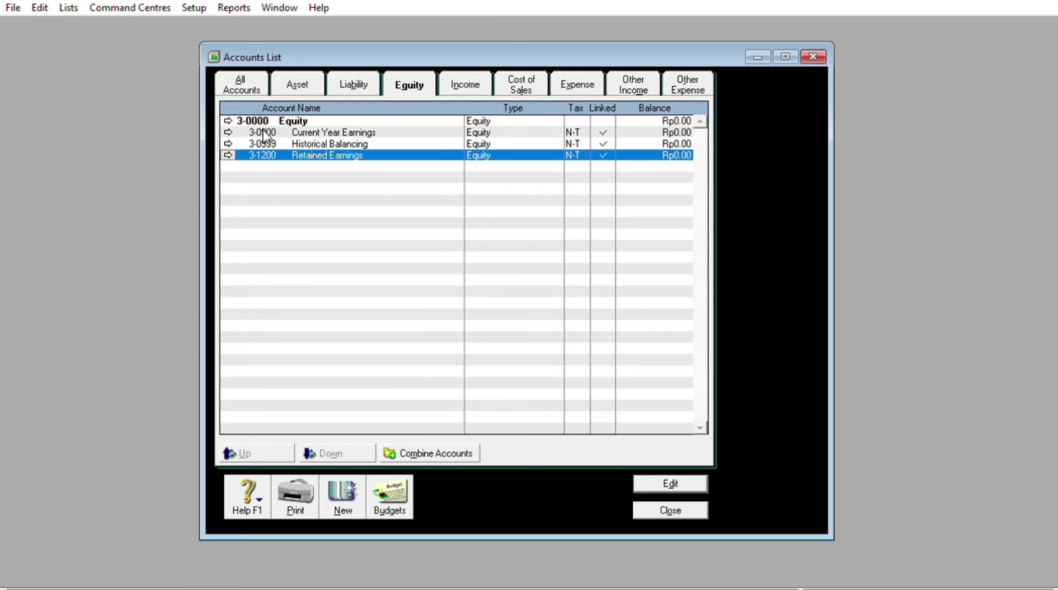
- Change the Current Year Earnings equity account's number to 3-1300 and save it
{"action": "left_click", "coordinate": [228, 132]}
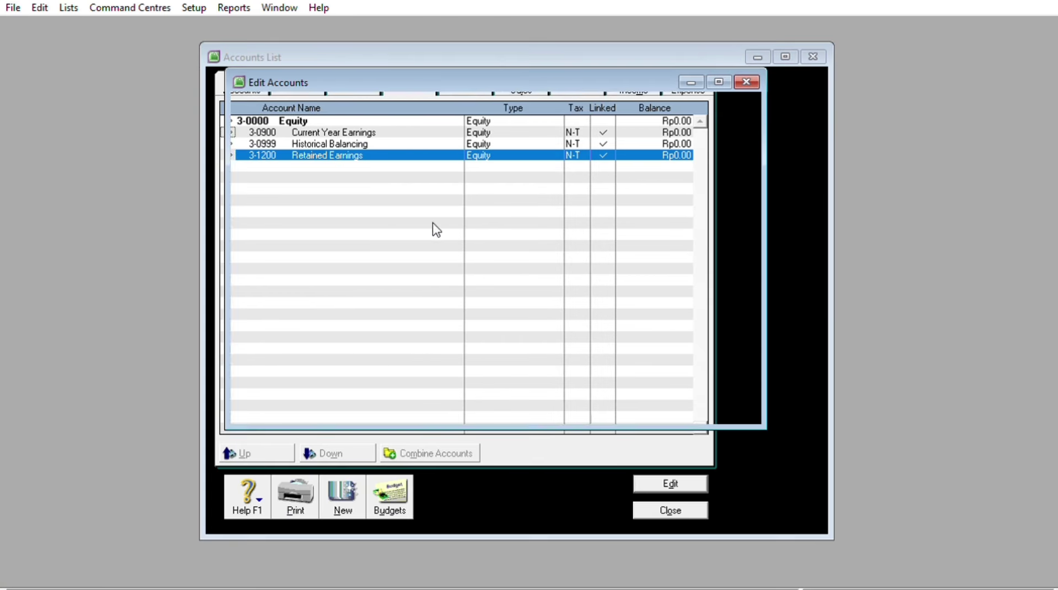
{"action": "double_click", "coordinate": [476, 227]}
{"action": "type", "text": "1300"}
{"action": "left_click", "coordinate": [677, 402]}
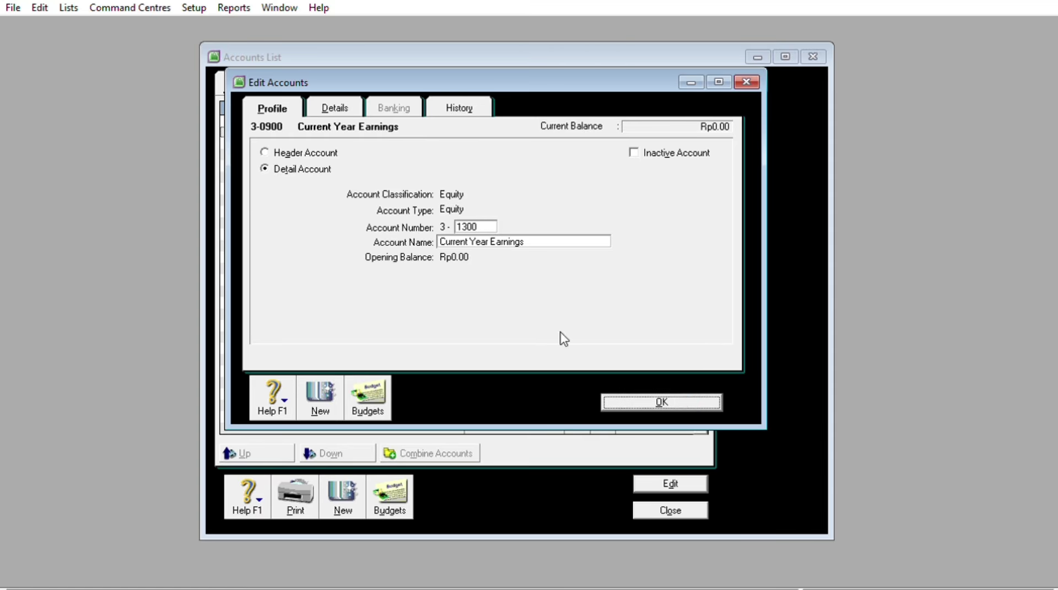
{"action": "double_click", "coordinate": [333, 143]}
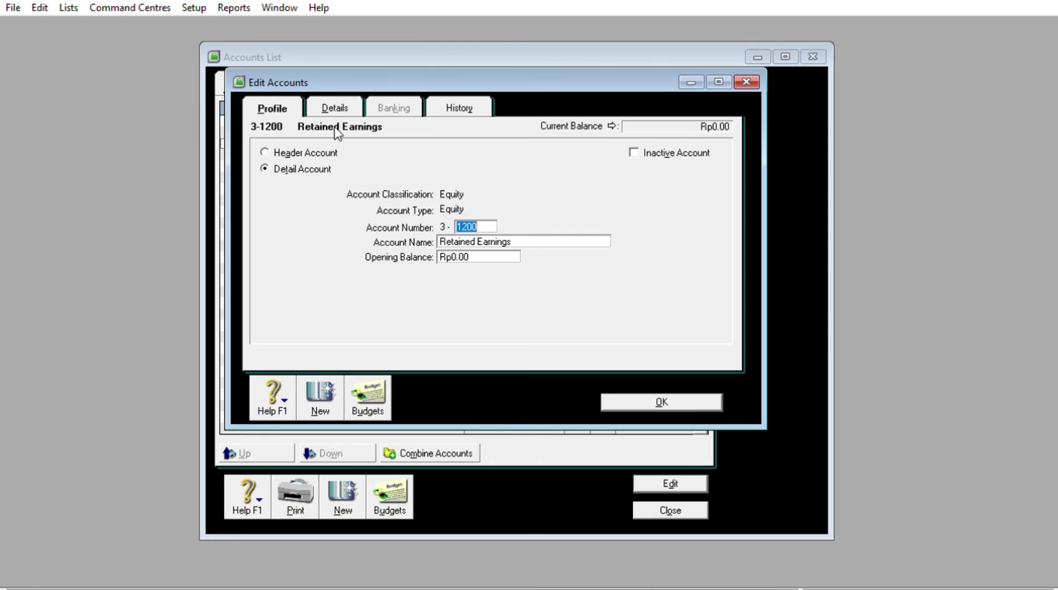
{"action": "type", "text": "1400"}
{"action": "key", "text": "Return"}
{"action": "key", "text": "Return"}
{"action": "type", "text": "1200"}
{"action": "left_click", "coordinate": [637, 401]}
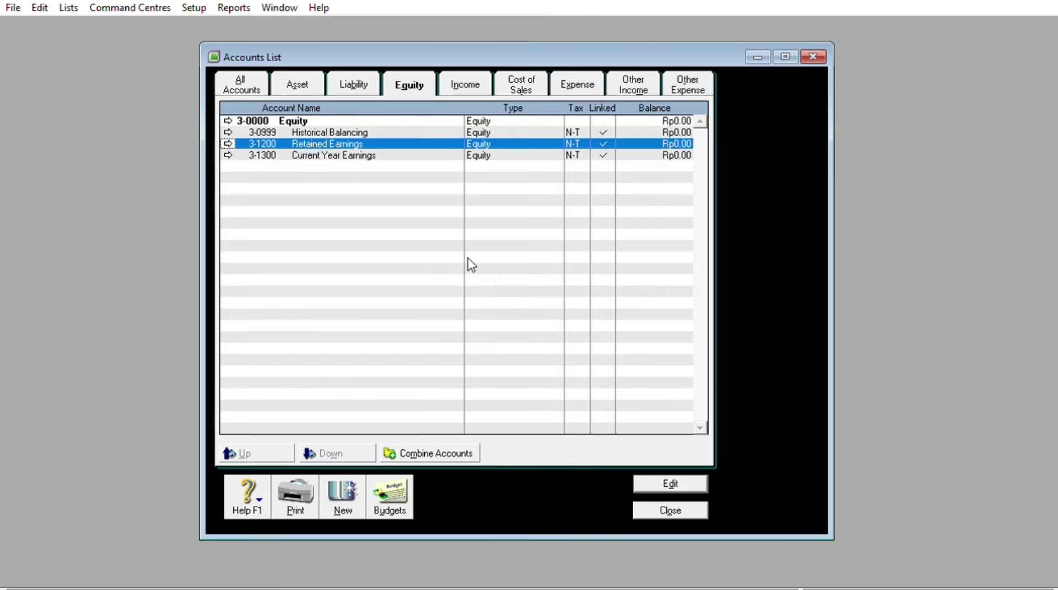
- Change the Historical Balancing equity account's number to 3-1400 and save it
{"action": "double_click", "coordinate": [296, 132]}
{"action": "type", "text": "1400"}
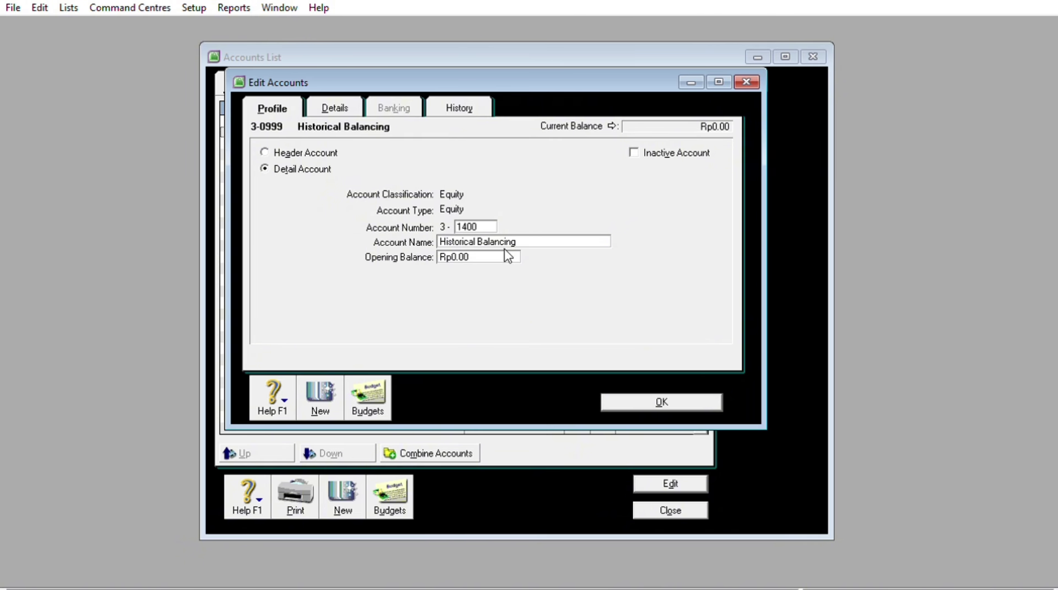
{"action": "left_click", "coordinate": [642, 394]}
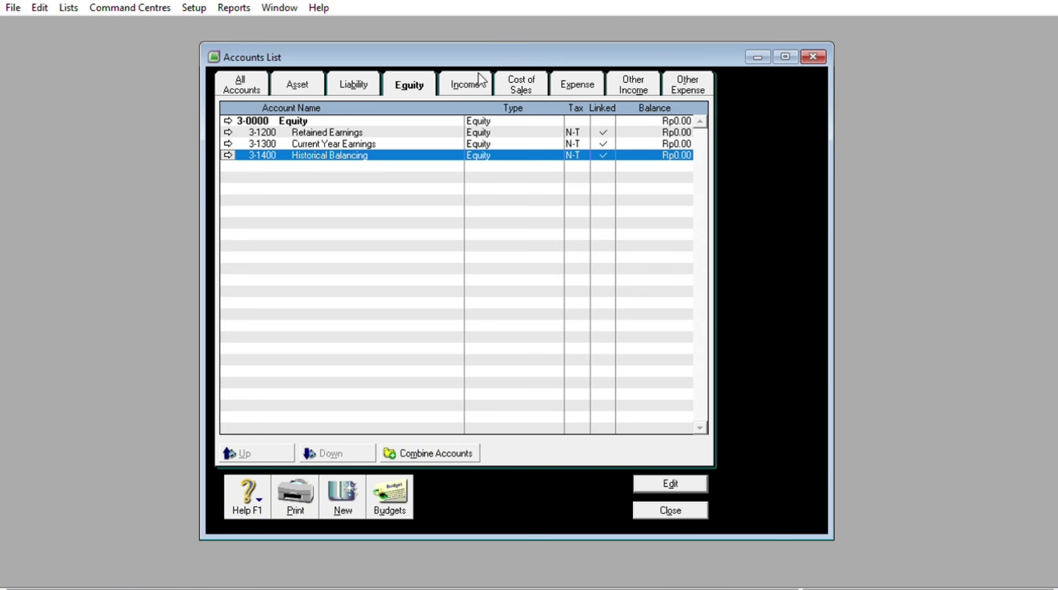
- Change the Wages & Salaries expense account's number to 6-1800 and save it
{"action": "left_click", "coordinate": [480, 81]}
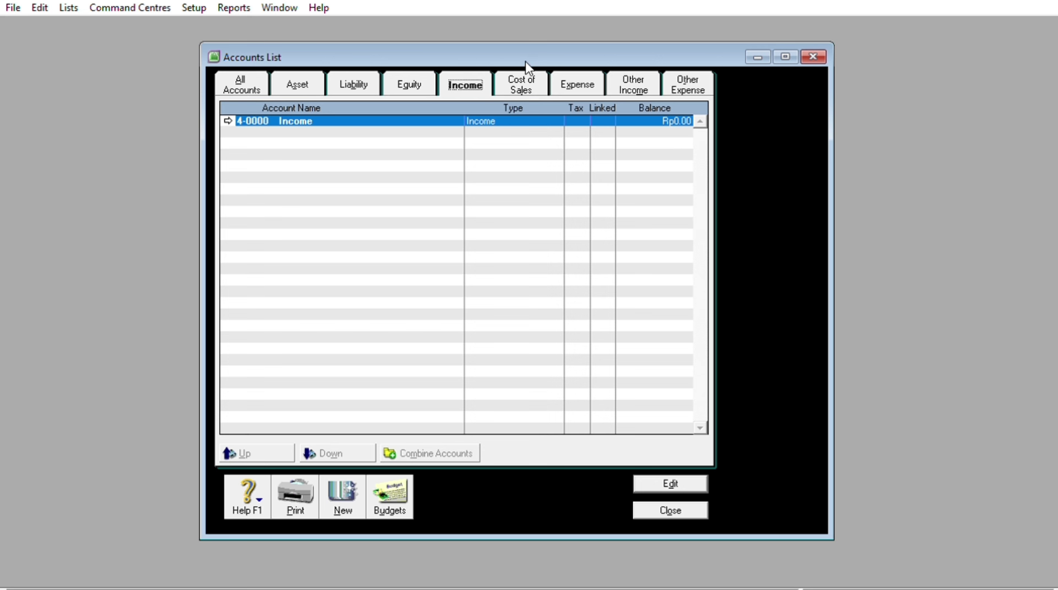
{"action": "left_click", "coordinate": [527, 76]}
{"action": "left_click", "coordinate": [585, 74]}
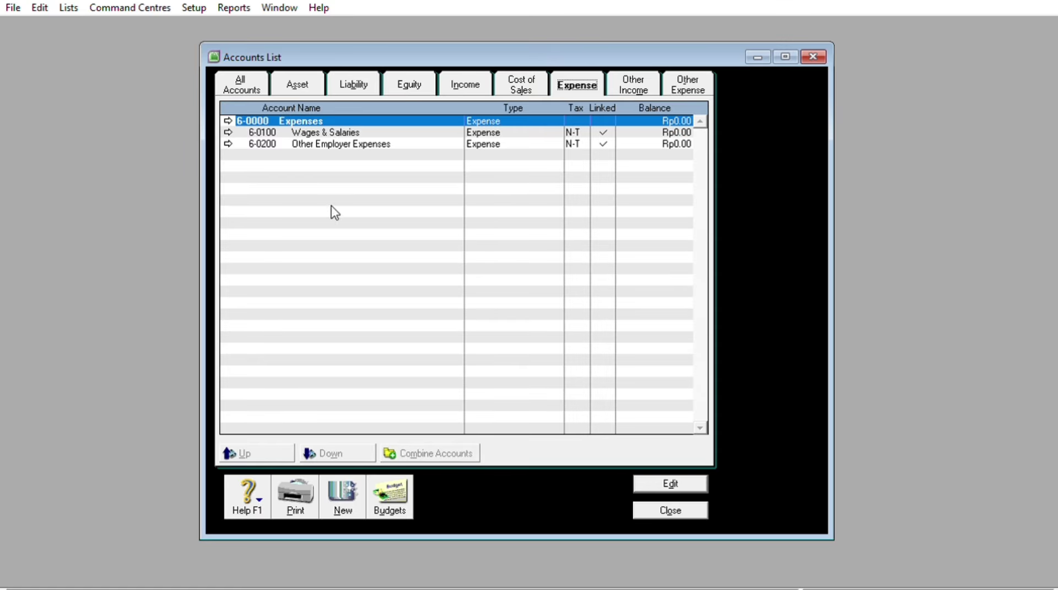
{"action": "left_click", "coordinate": [229, 132]}
{"action": "type", "text": "1800"}
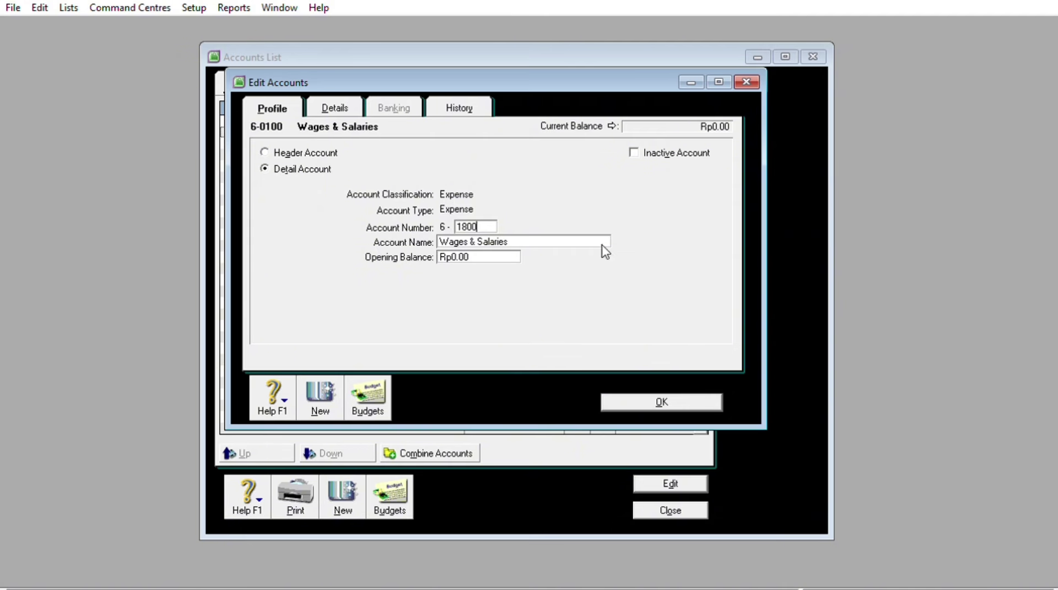
{"action": "left_click", "coordinate": [651, 397]}
- Change the Other Employer Expenses account's number to 6-9999 and save it
{"action": "double_click", "coordinate": [357, 132]}
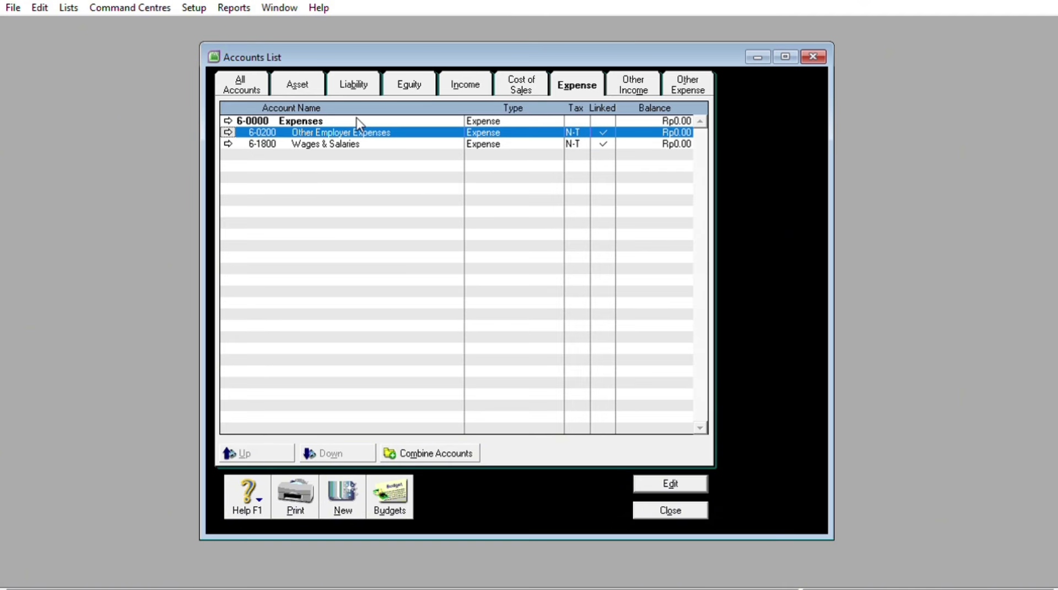
{"action": "type", "text": "9999"}
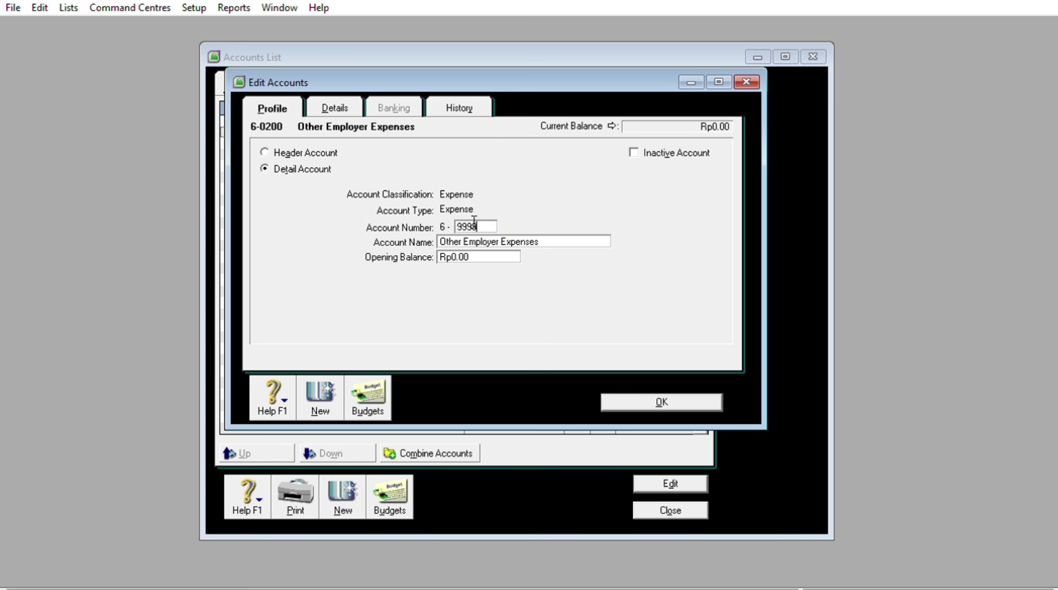
{"action": "left_click", "coordinate": [658, 408]}
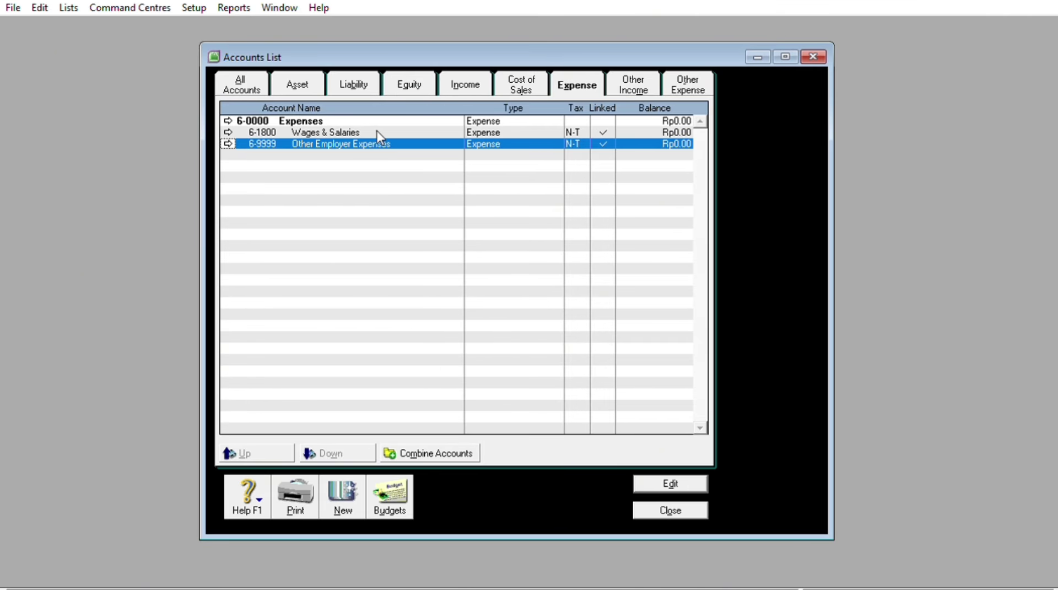
- Review the full account list and the asset, expense, other income and other expense categories, and close the list
{"action": "left_click", "coordinate": [283, 72]}
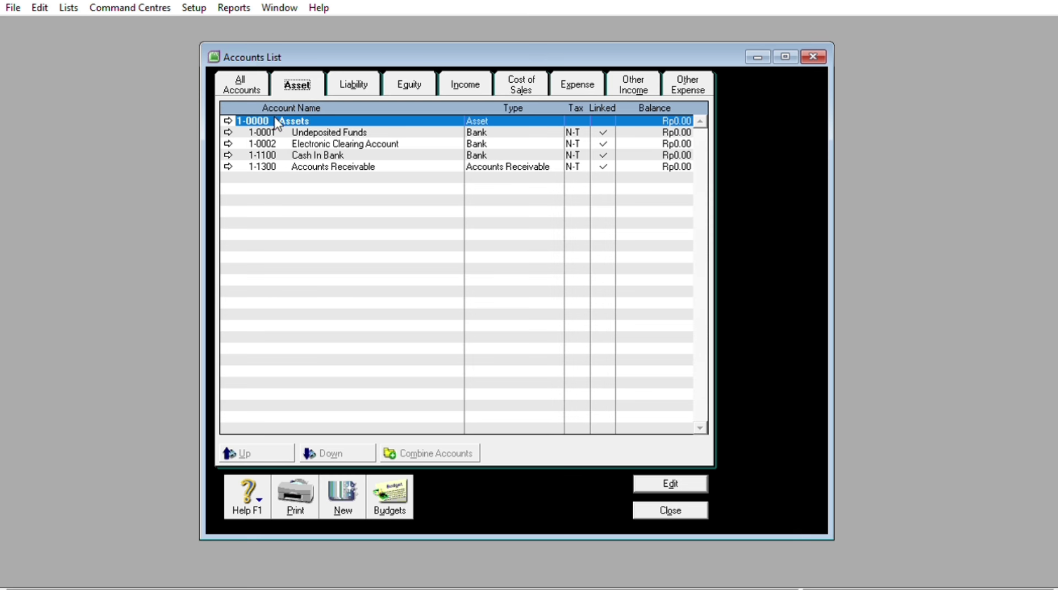
{"action": "left_click", "coordinate": [241, 82]}
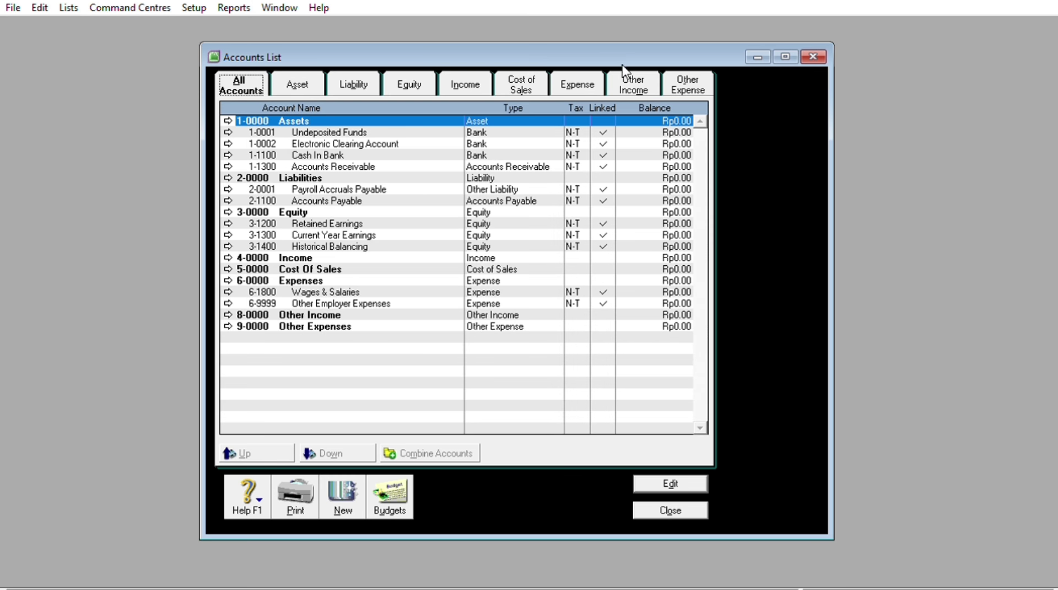
{"action": "left_click", "coordinate": [627, 82]}
{"action": "left_click", "coordinate": [582, 83]}
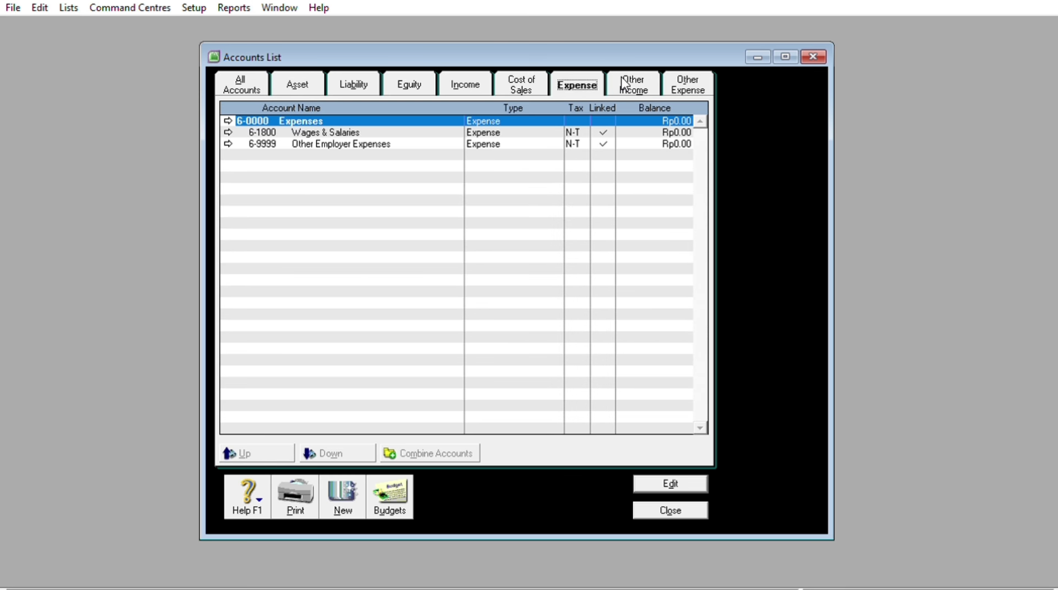
{"action": "left_click", "coordinate": [623, 83]}
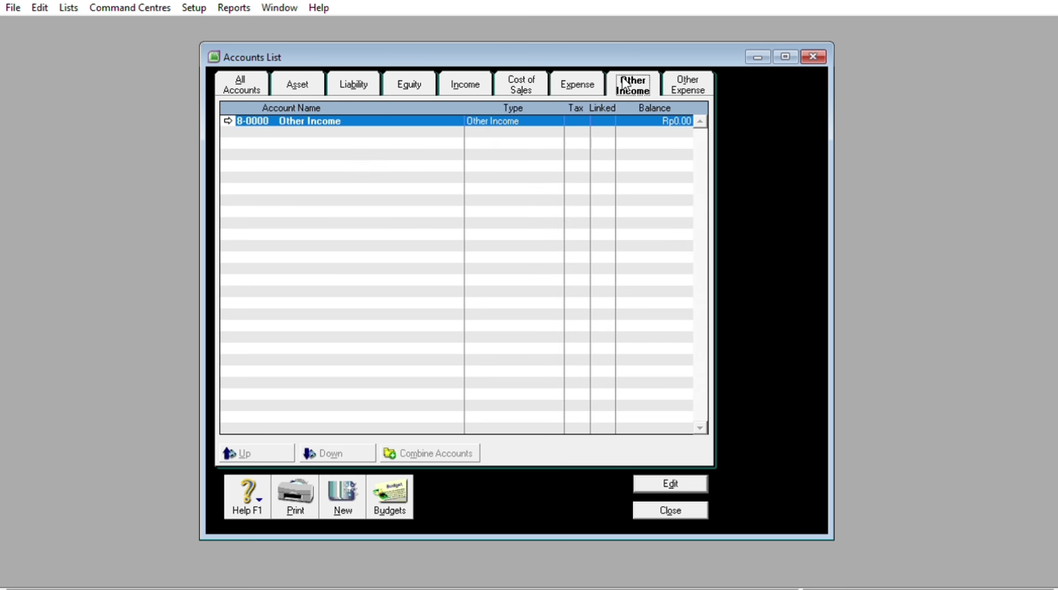
{"action": "left_click", "coordinate": [696, 77]}
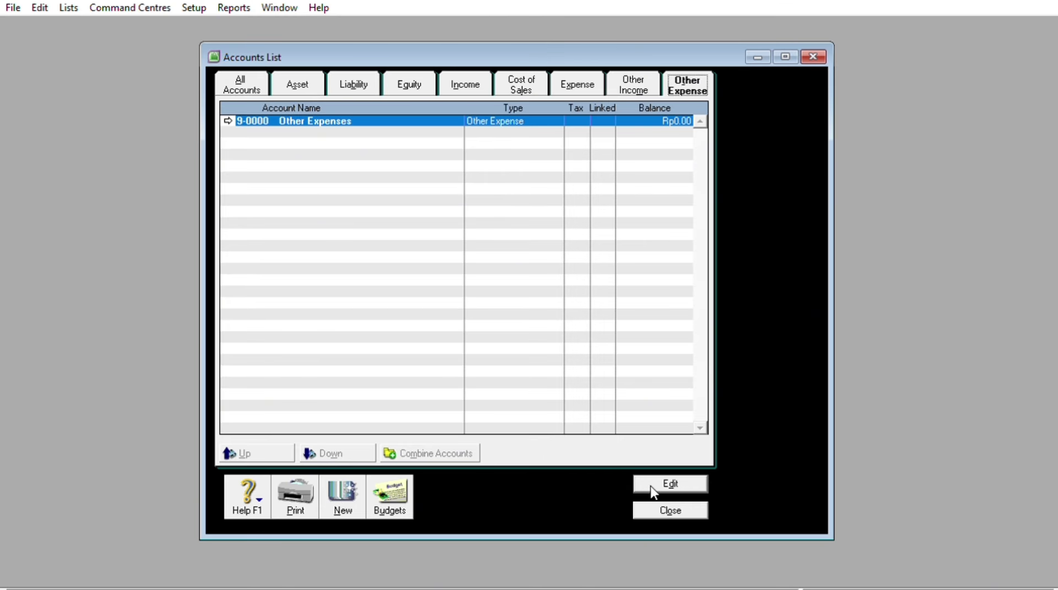
{"action": "left_click", "coordinate": [669, 509]}
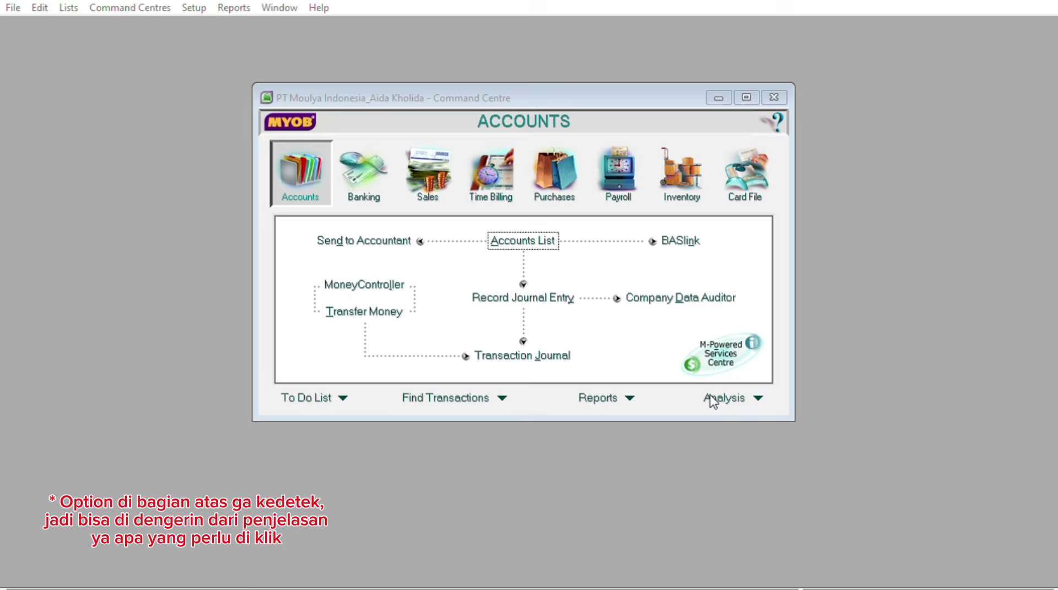
- Match all import fields, from Account Number to Account Type, to their MYOB fields and import the account records
{"action": "left_click", "coordinate": [669, 329]}
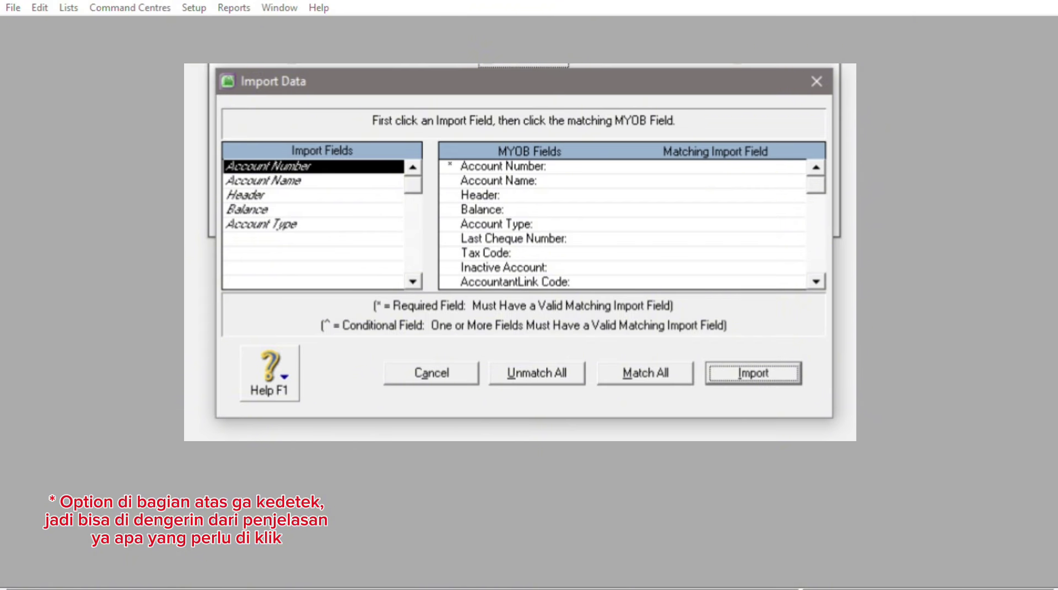
{"action": "left_click", "coordinate": [503, 166]}
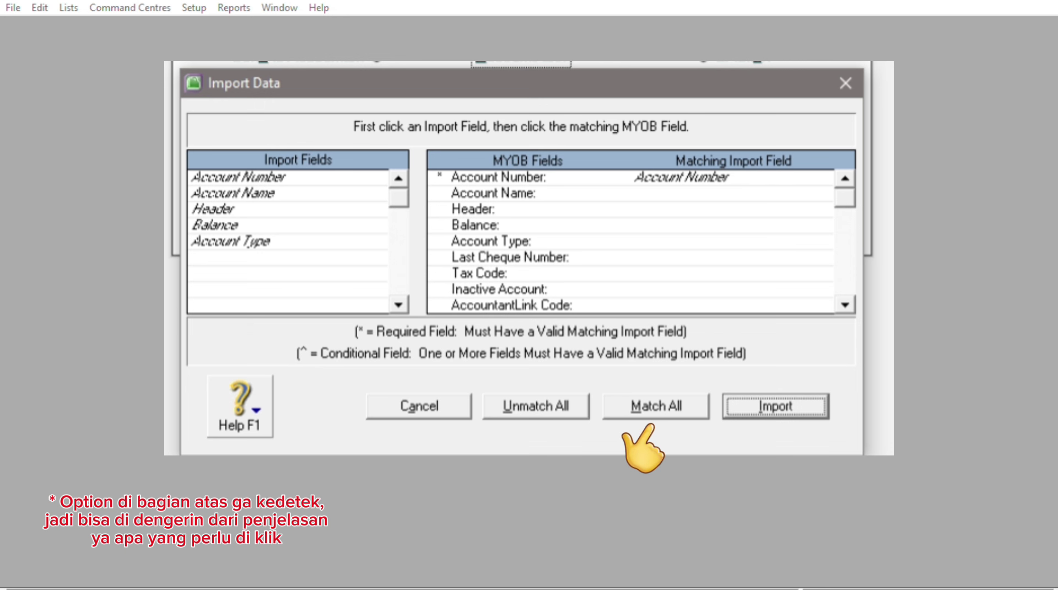
{"action": "left_click", "coordinate": [656, 405]}
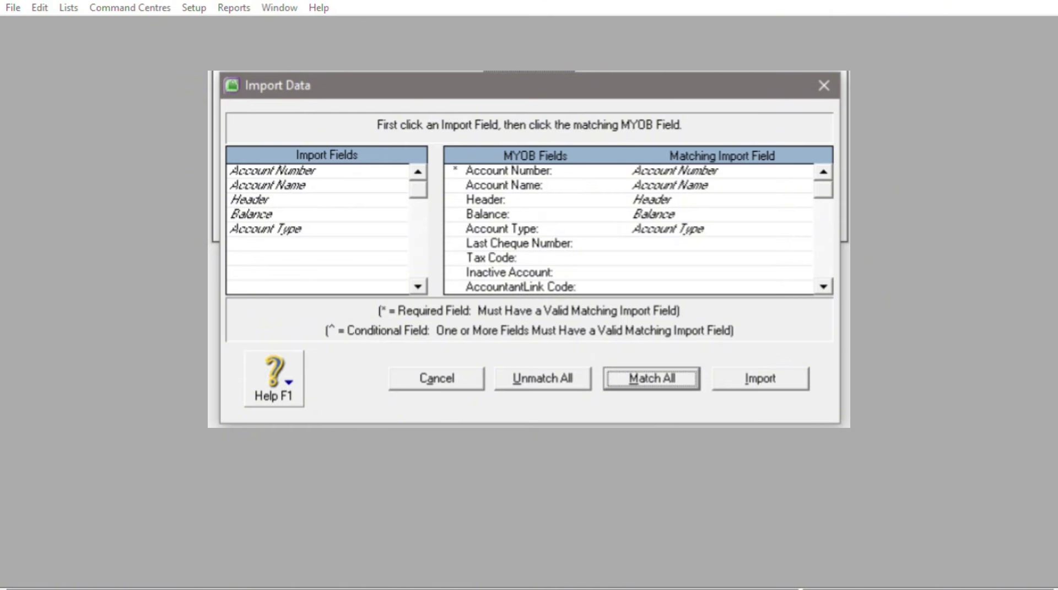
{"action": "left_click", "coordinate": [717, 386]}
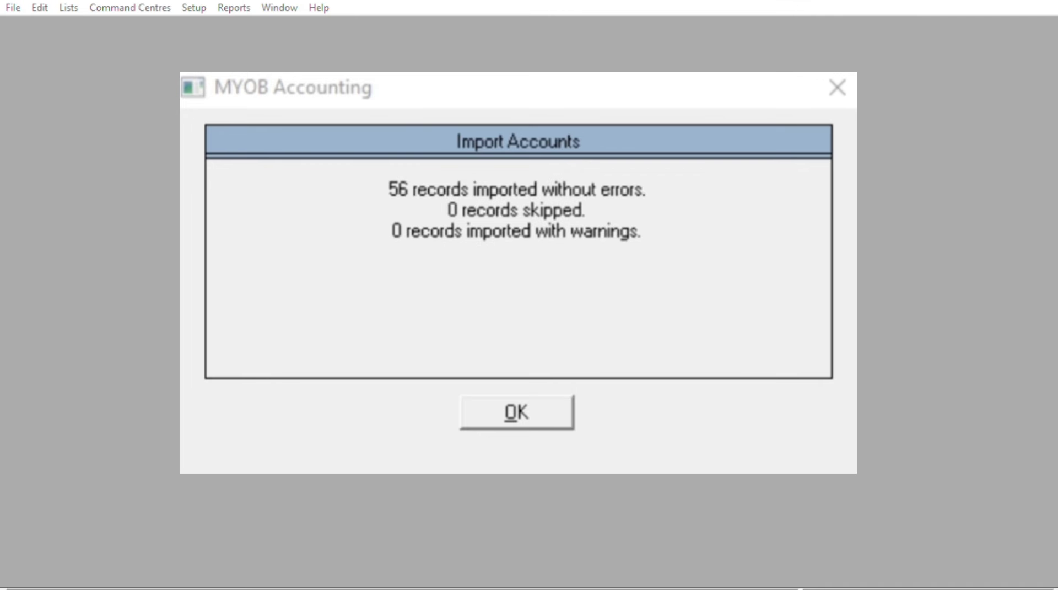
{"action": "key", "text": "Return"}
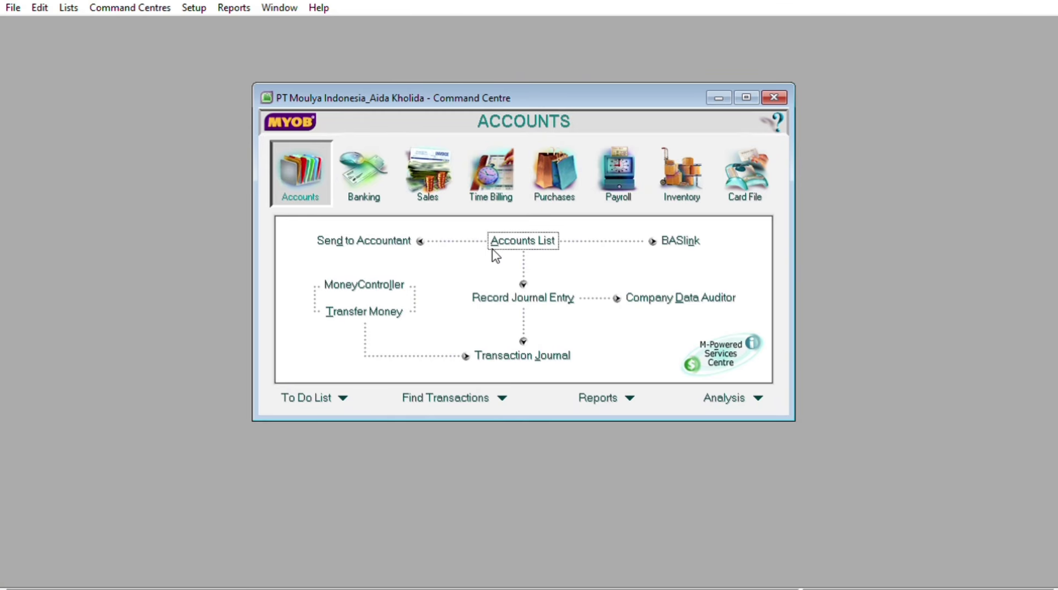
- Open the accounts list and show all accounts to check the imported chart of accounts
{"action": "left_click", "coordinate": [532, 228]}
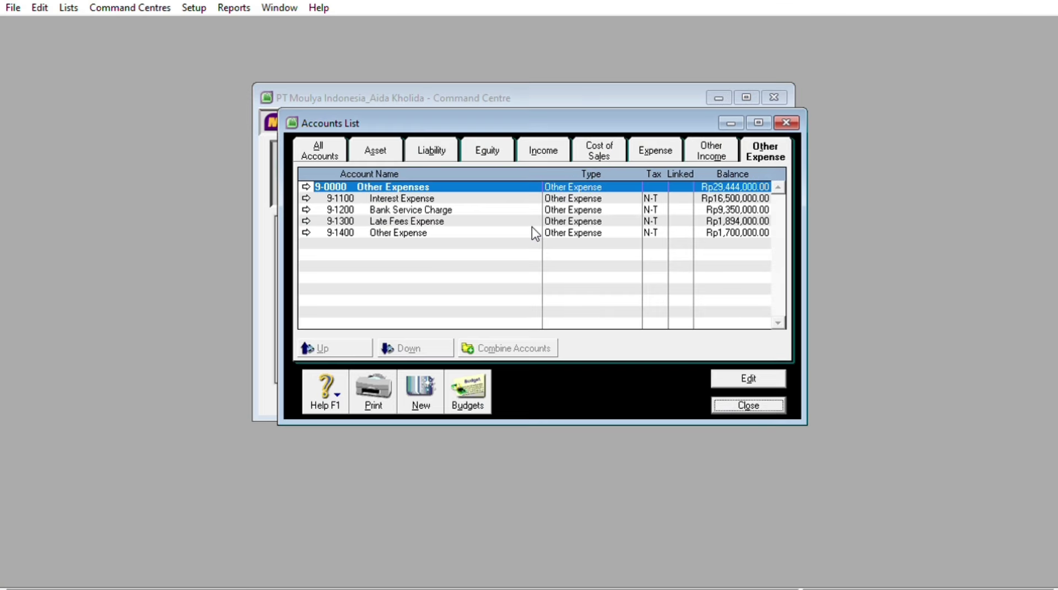
{"action": "left_click", "coordinate": [314, 146]}
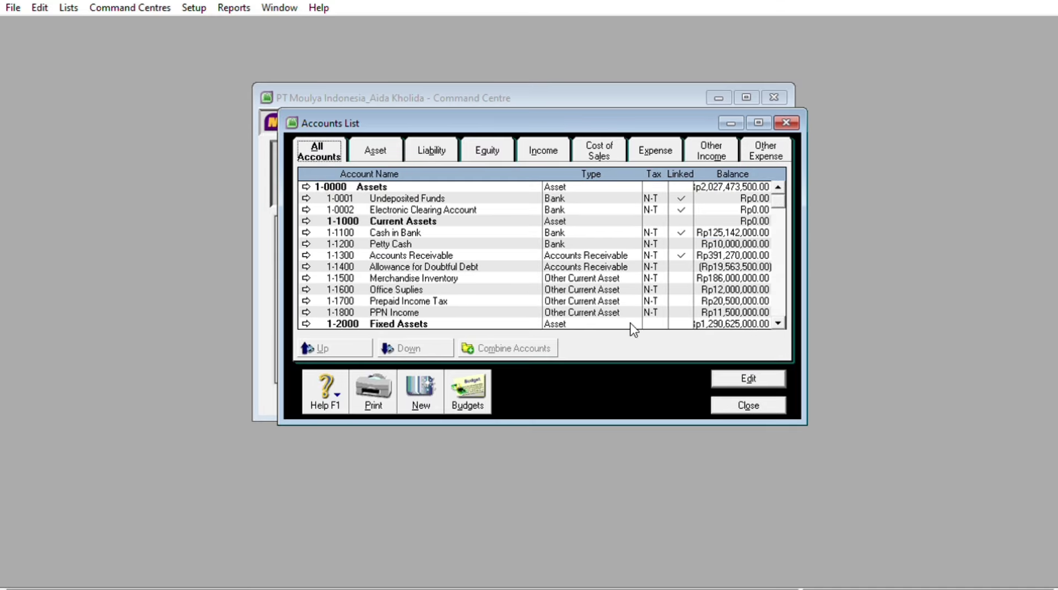
- Maximize the accounts list, examine every imported account and balance from Assets to Other Expenses, and close the list
{"action": "left_click", "coordinate": [758, 121]}
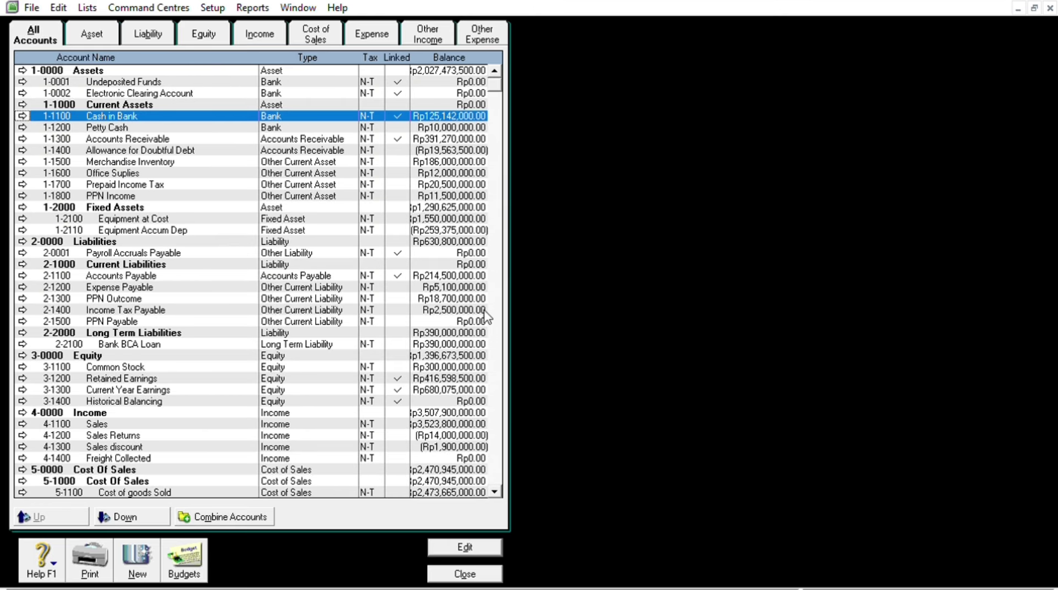
{"action": "scroll", "coordinate": [496, 385], "scroll_direction": "down", "scroll_amount": 8}
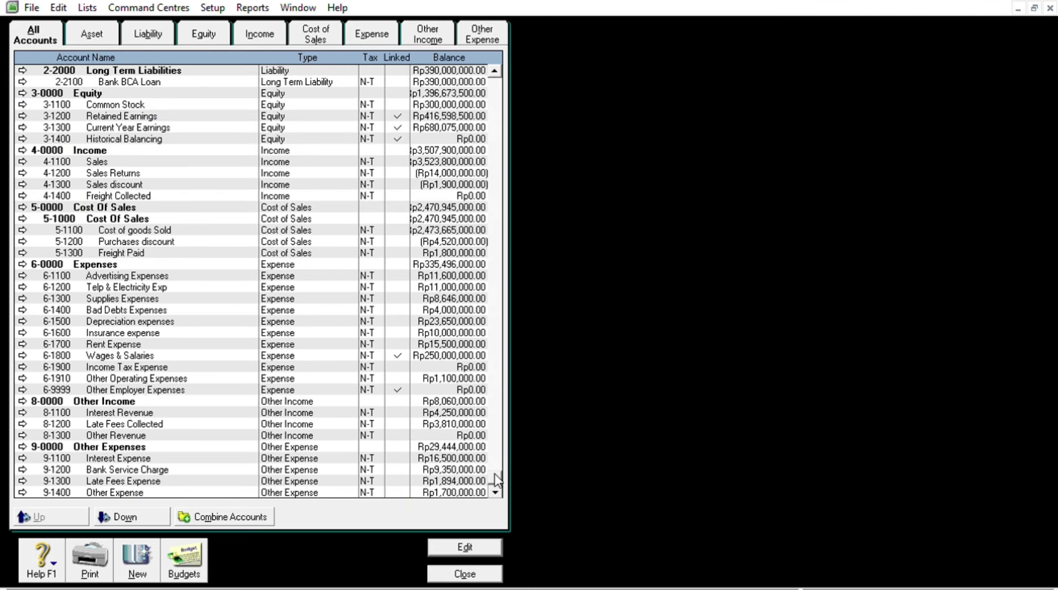
{"action": "scroll", "coordinate": [316, 269], "scroll_direction": "up", "scroll_amount": 3}
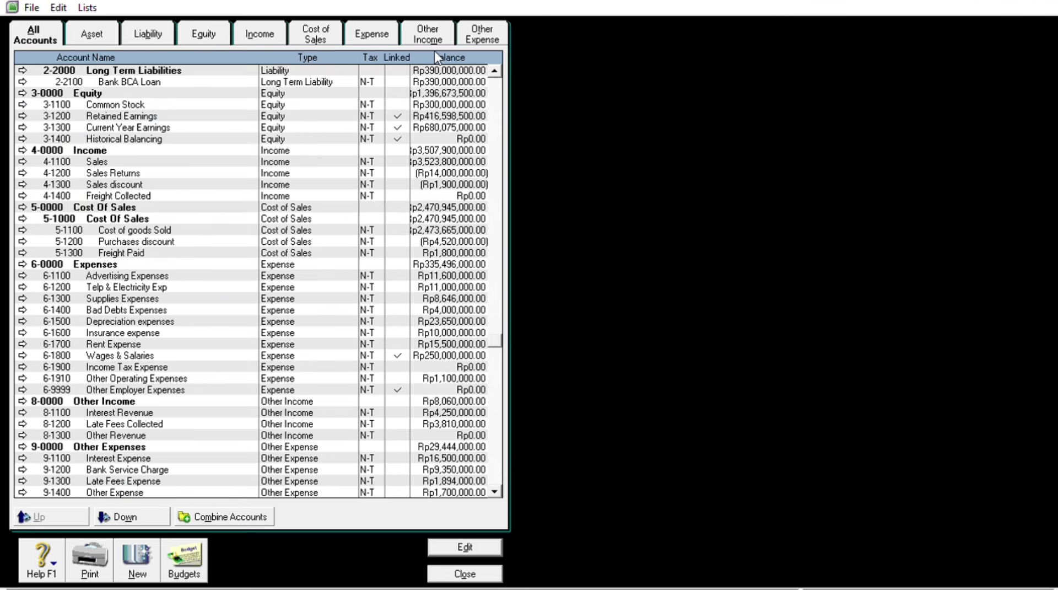
{"action": "scroll", "coordinate": [434, 51], "scroll_direction": "up", "scroll_amount": 5}
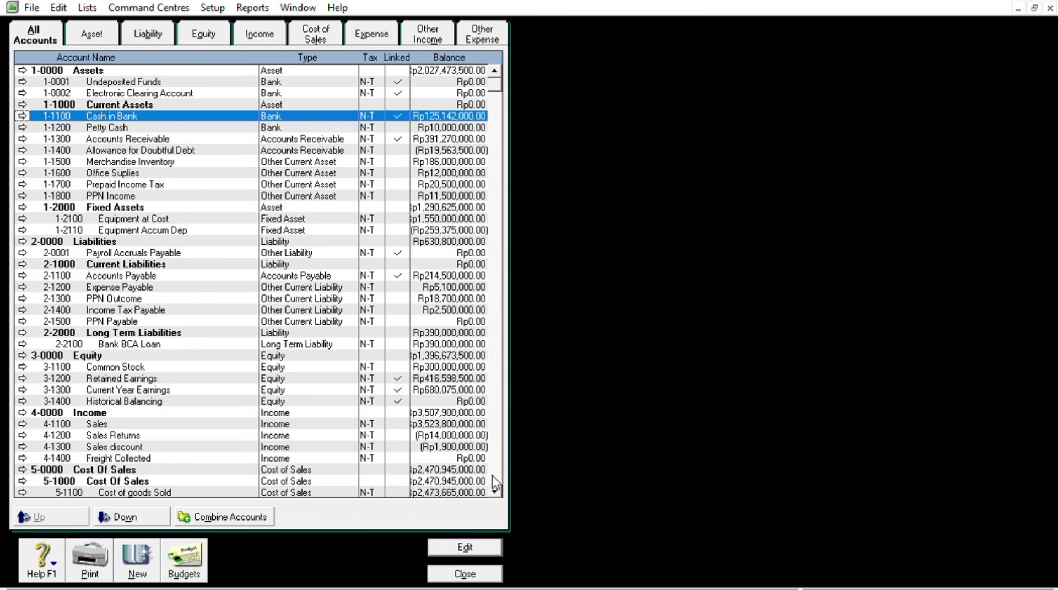
{"action": "scroll", "coordinate": [492, 475], "scroll_direction": "down", "scroll_amount": 4}
{"action": "scroll", "coordinate": [496, 473], "scroll_direction": "down", "scroll_amount": 4}
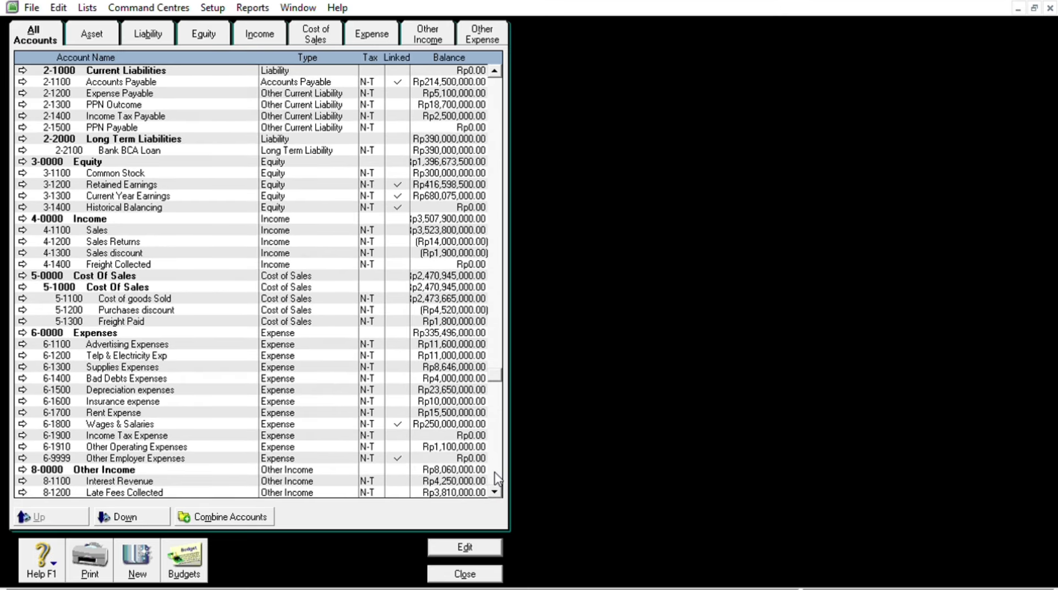
{"action": "scroll", "coordinate": [498, 477], "scroll_direction": "down", "scroll_amount": 1}
{"action": "scroll", "coordinate": [497, 477], "scroll_direction": "down", "scroll_amount": 1}
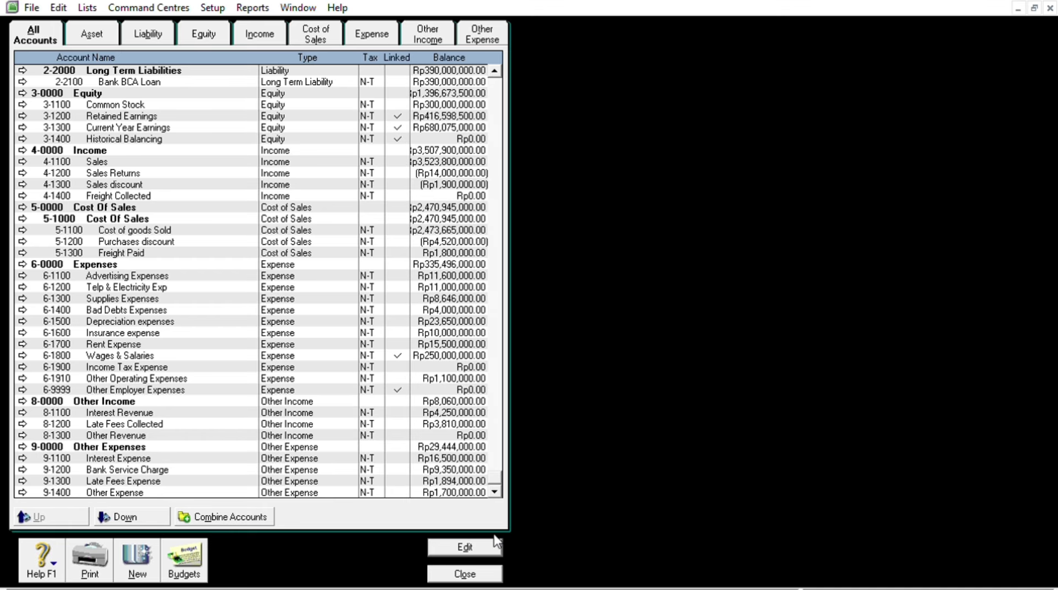
{"action": "left_click", "coordinate": [478, 570]}
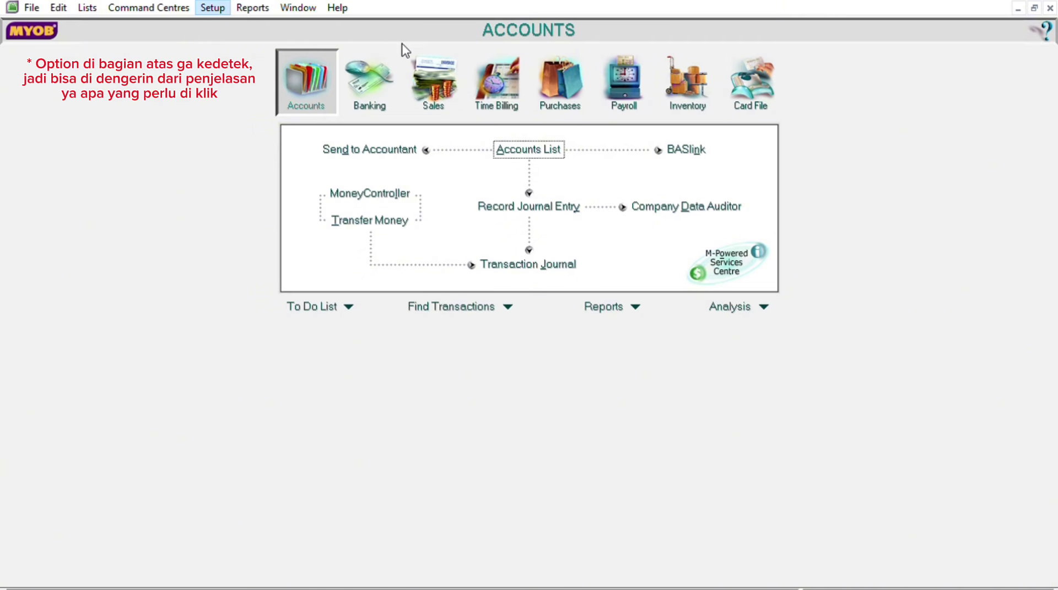
- Open the account opening balances in a restored, movable window and enlarge it to fit more account rows
{"action": "left_click", "coordinate": [411, 32]}
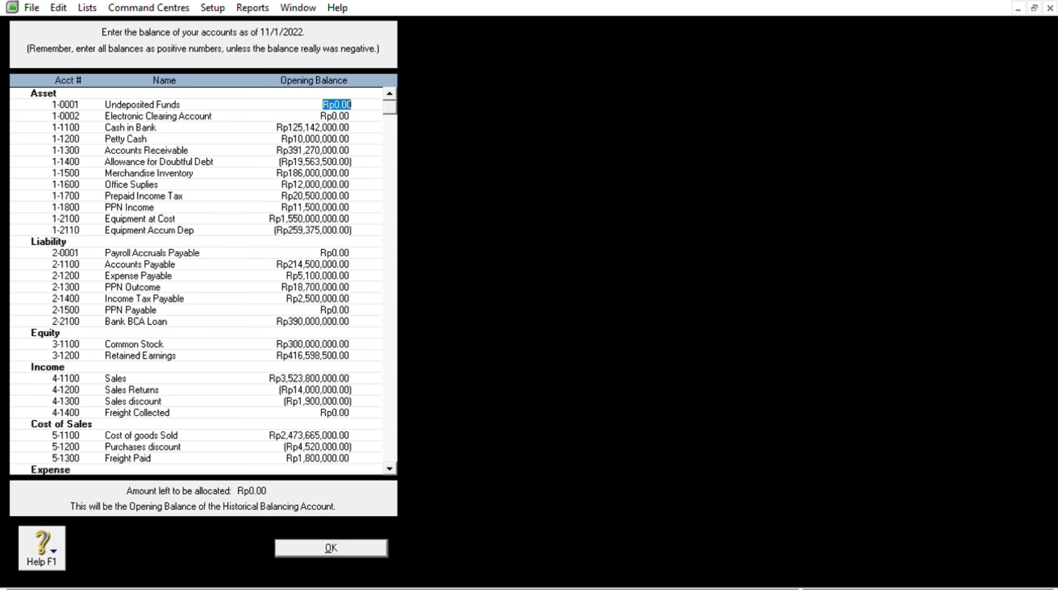
{"action": "left_click", "coordinate": [1034, 8]}
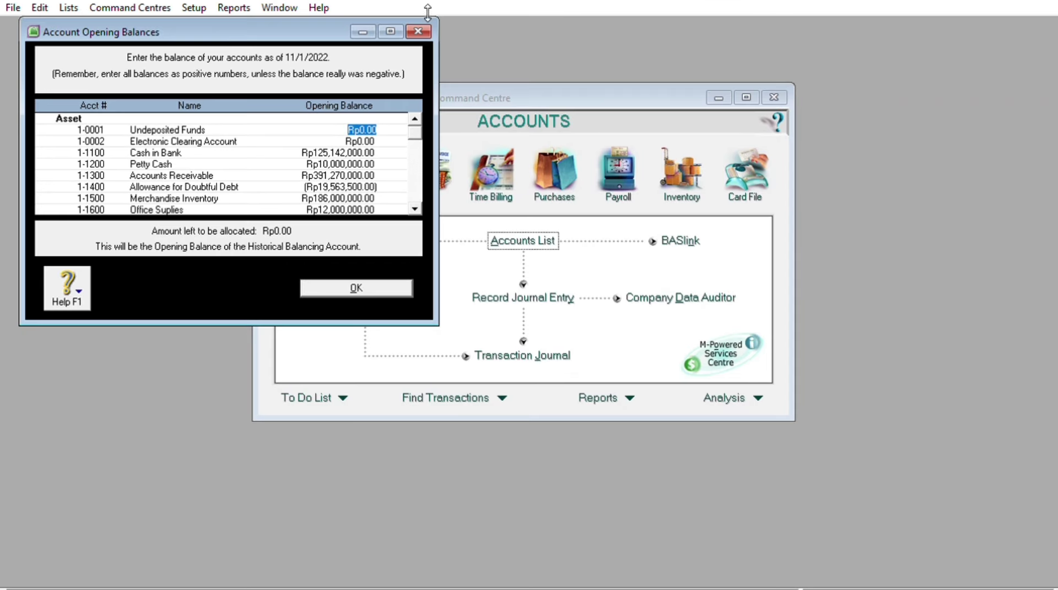
{"action": "left_click_drag", "start_coordinate": [299, 22], "coordinate": [588, 23]}
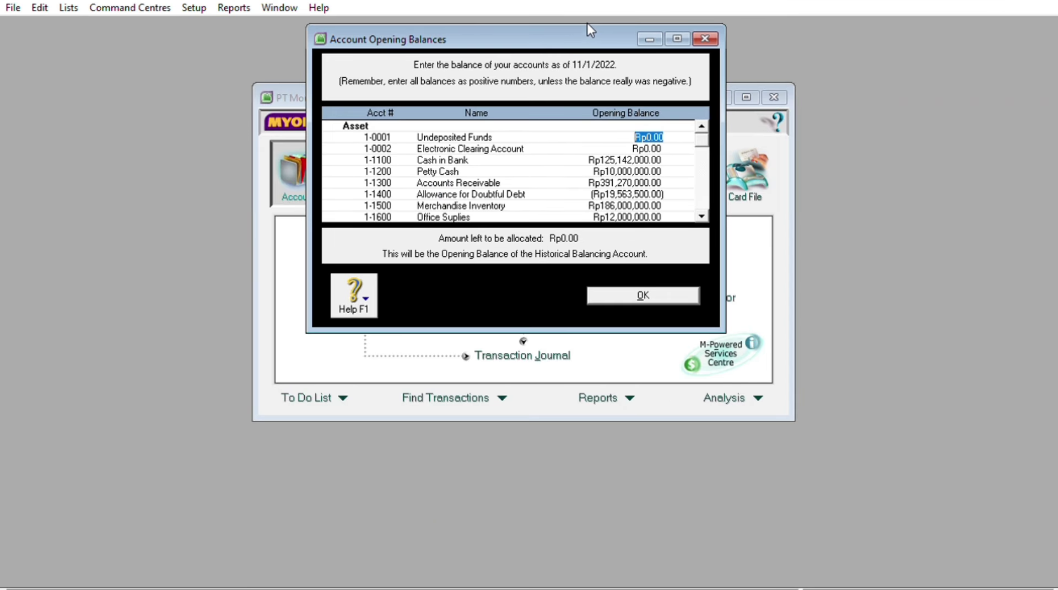
{"action": "left_click", "coordinate": [559, 338]}
{"action": "left_click", "coordinate": [562, 46]}
{"action": "left_click_drag", "start_coordinate": [537, 332], "coordinate": [574, 576]}
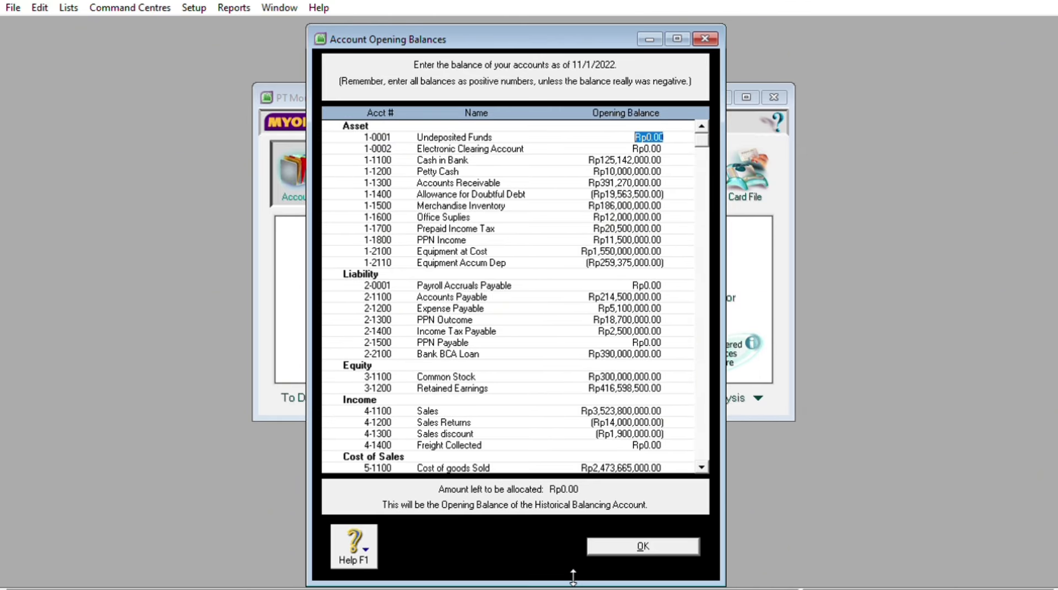
{"action": "left_click_drag", "start_coordinate": [726, 308], "coordinate": [855, 289]}
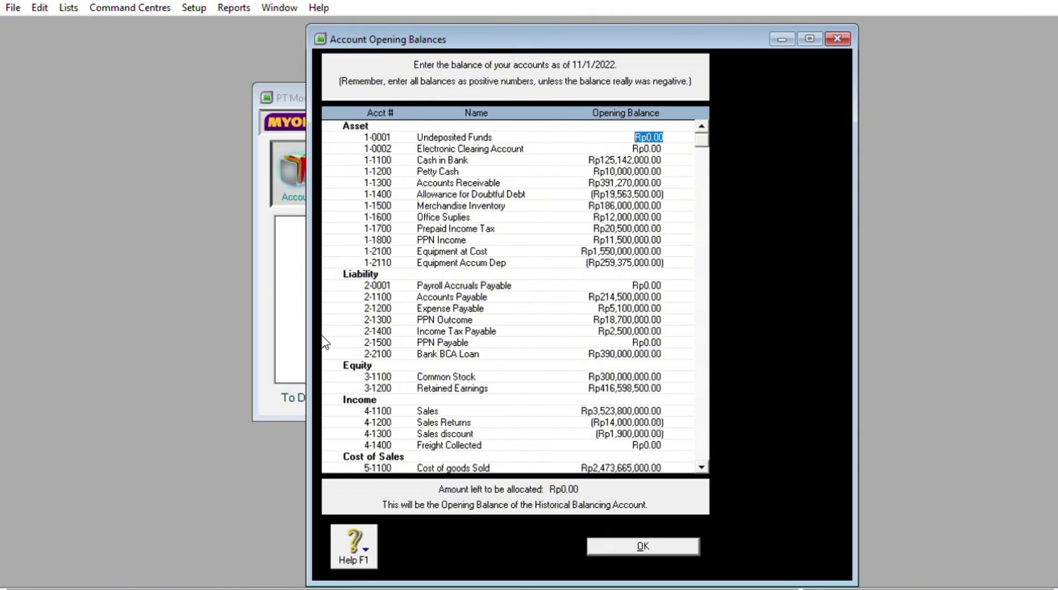
{"action": "left_click_drag", "start_coordinate": [315, 335], "coordinate": [234, 337]}
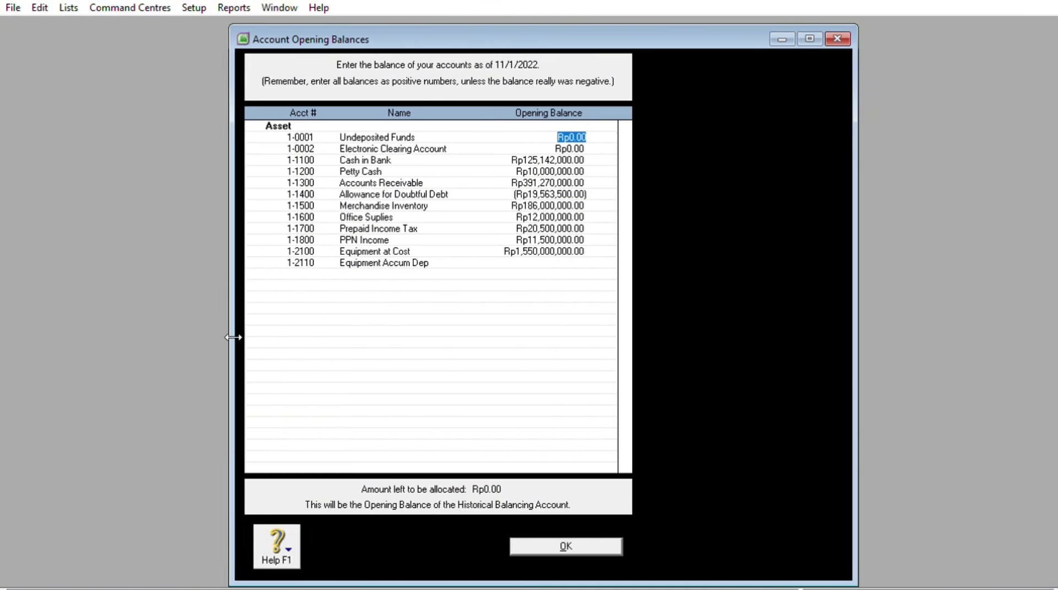
- Check the opening balances from Asset to Other Expense and the amount left to be allocated, and accept them
{"action": "scroll", "coordinate": [539, 303], "scroll_direction": "down", "scroll_amount": 8}
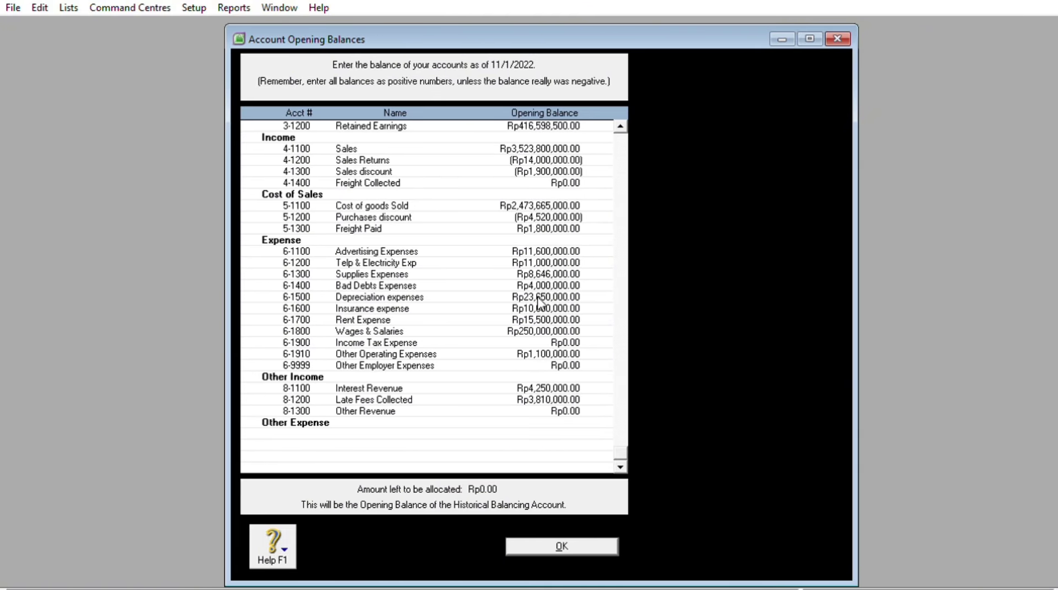
{"action": "scroll", "coordinate": [539, 302], "scroll_direction": "up", "scroll_amount": 8}
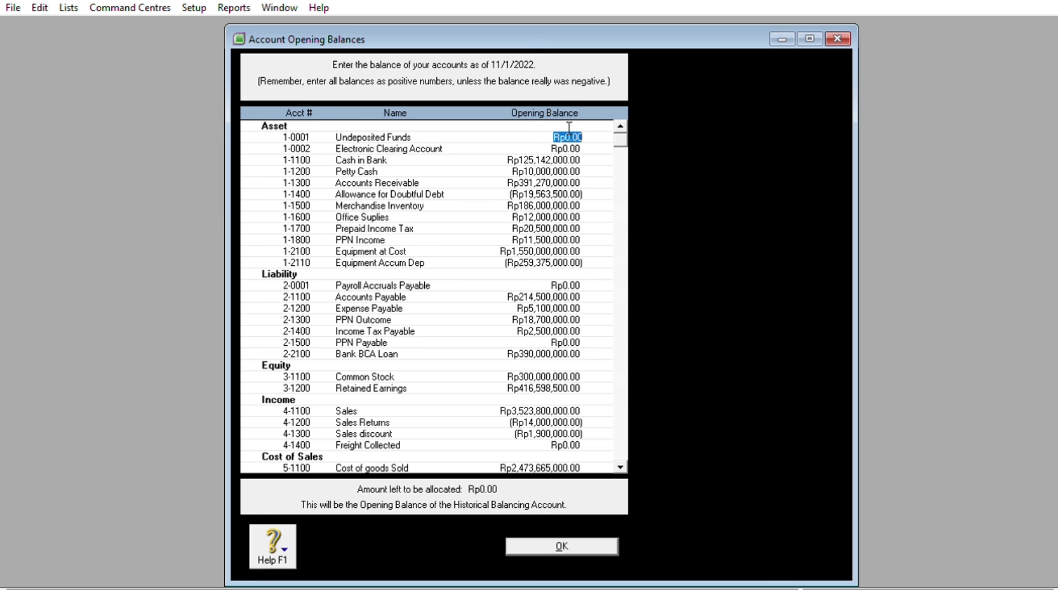
{"action": "scroll", "coordinate": [528, 208], "scroll_direction": "down", "scroll_amount": 8}
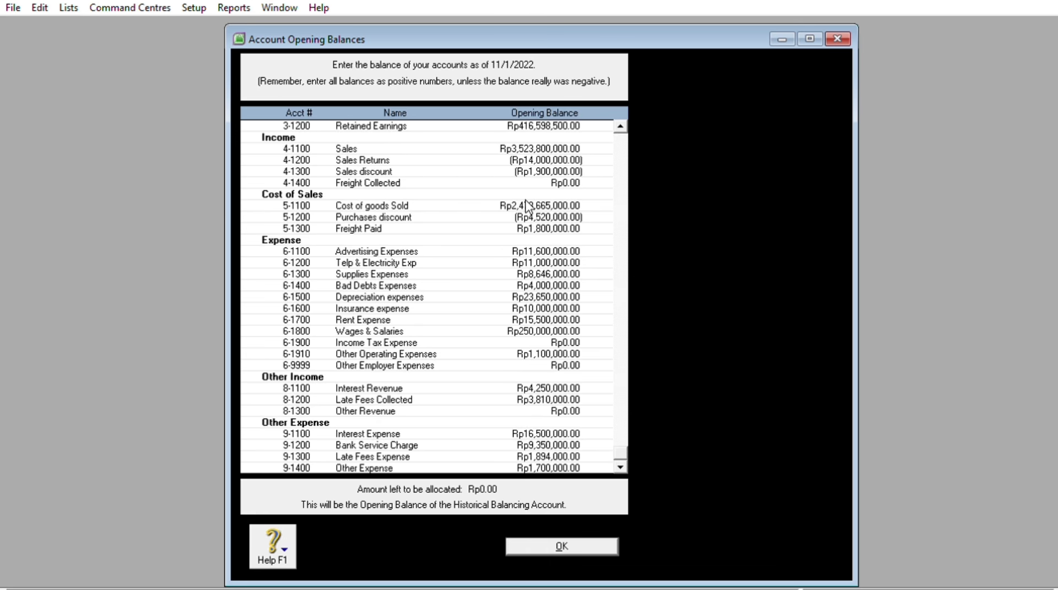
{"action": "scroll", "coordinate": [527, 207], "scroll_direction": "up", "scroll_amount": 8}
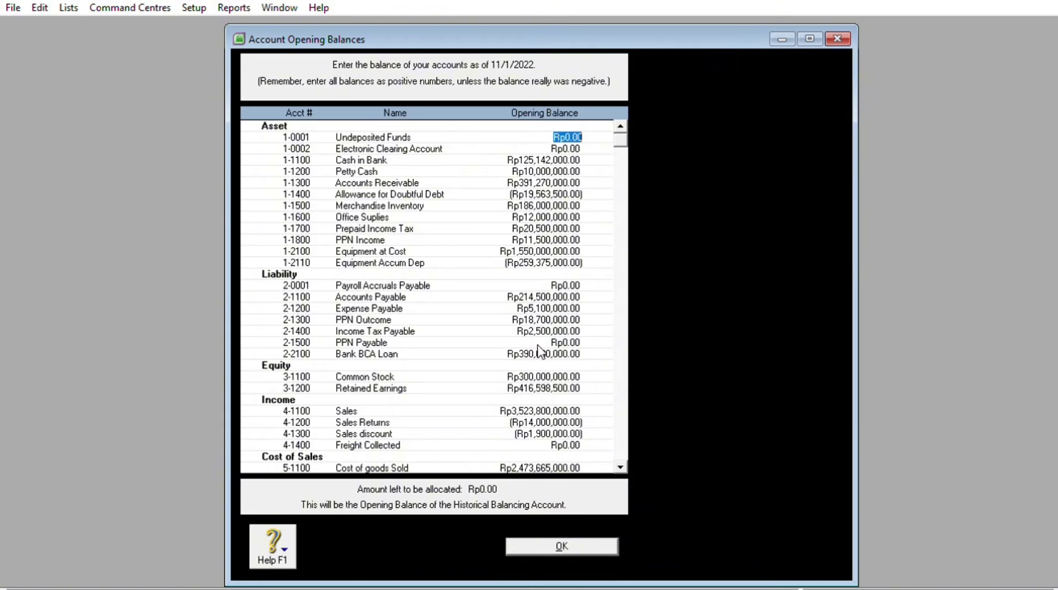
{"action": "left_click", "coordinate": [563, 159]}
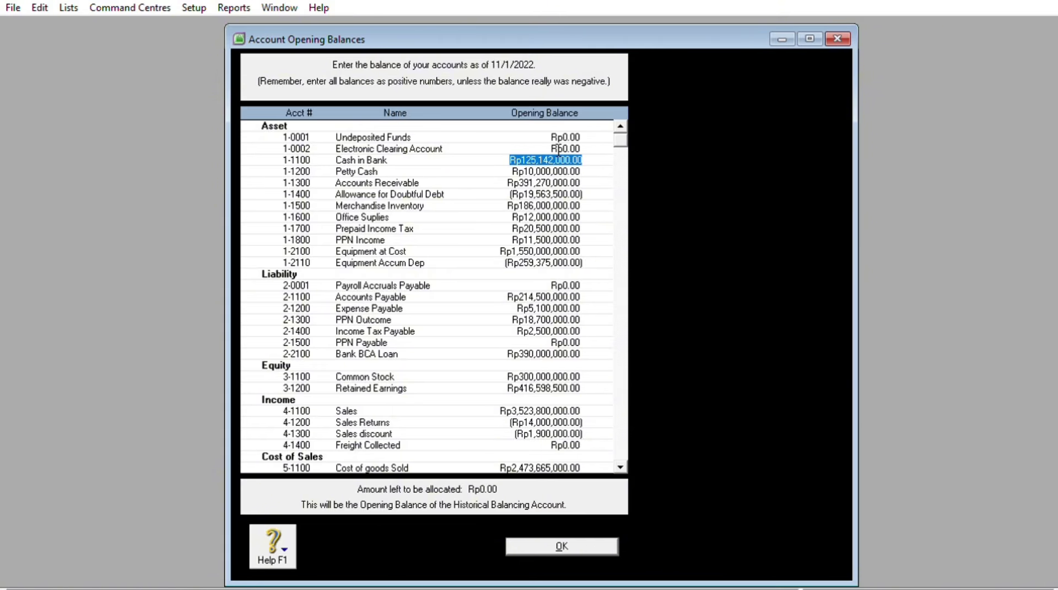
{"action": "left_click", "coordinate": [558, 150]}
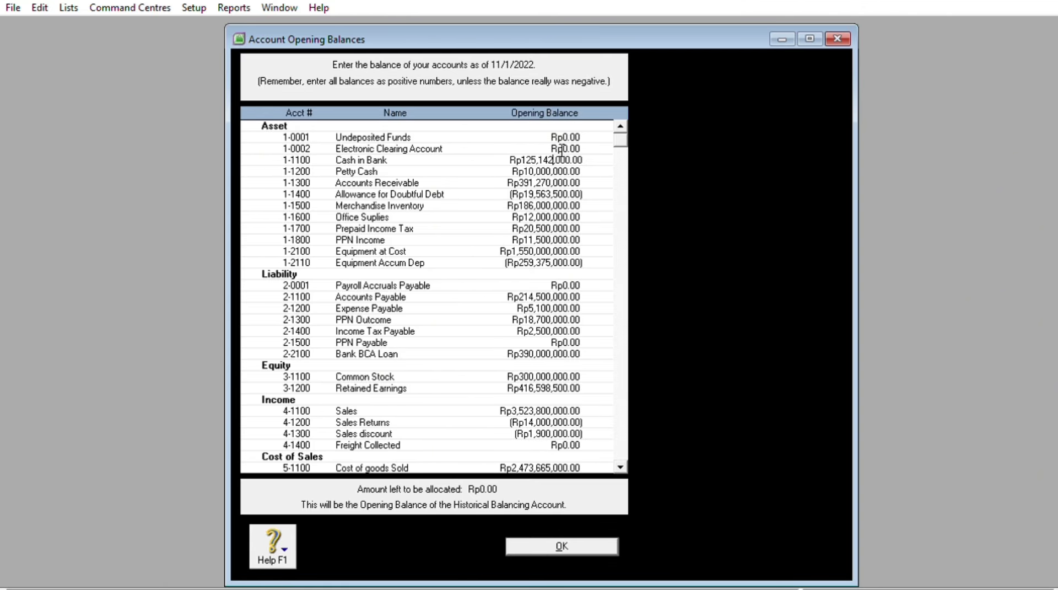
{"action": "left_click", "coordinate": [558, 157]}
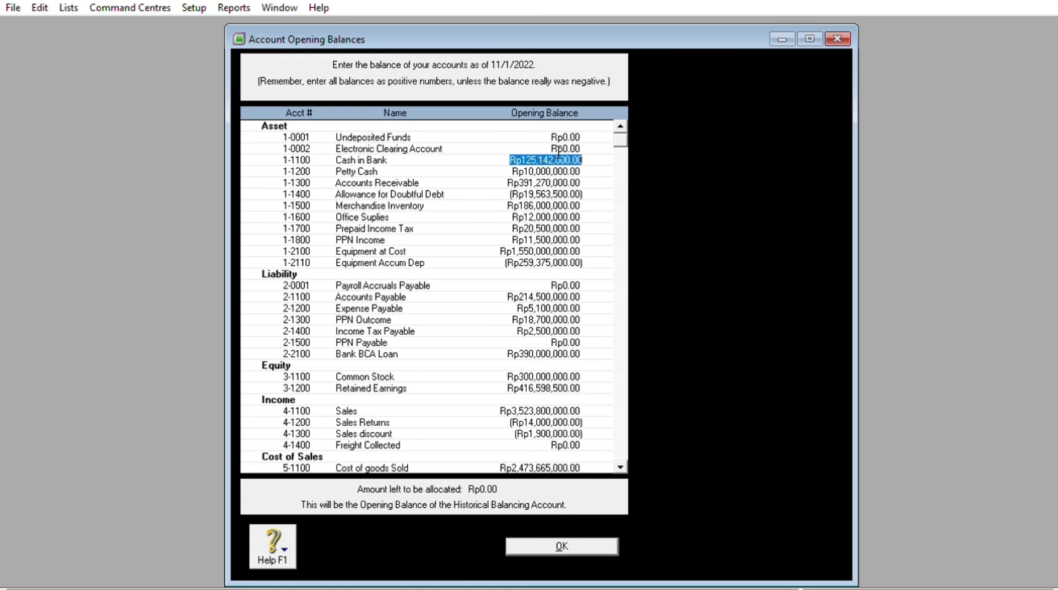
{"action": "left_click", "coordinate": [571, 215]}
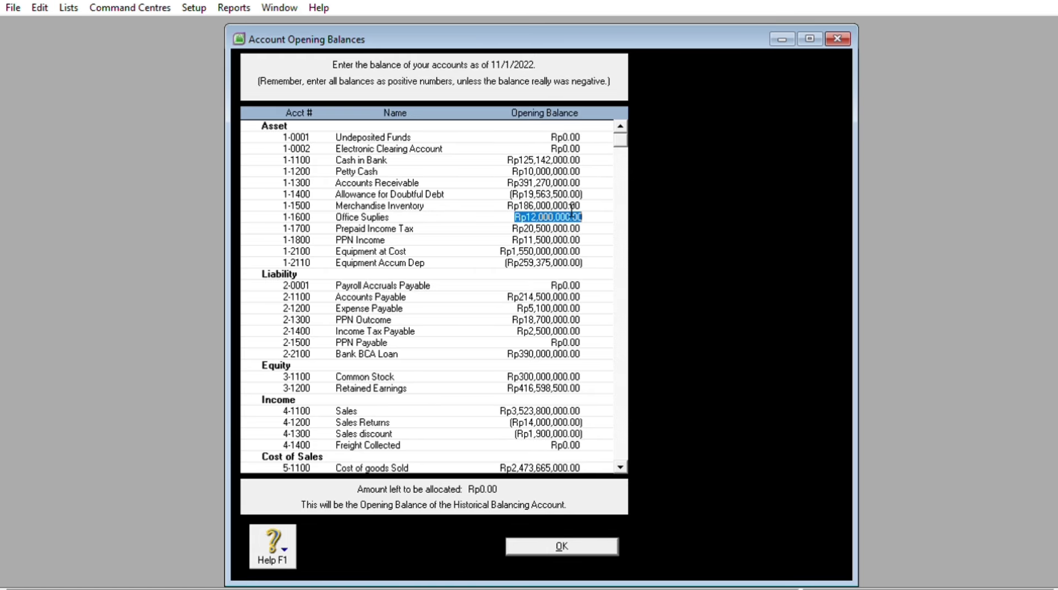
{"action": "left_click", "coordinate": [570, 144]}
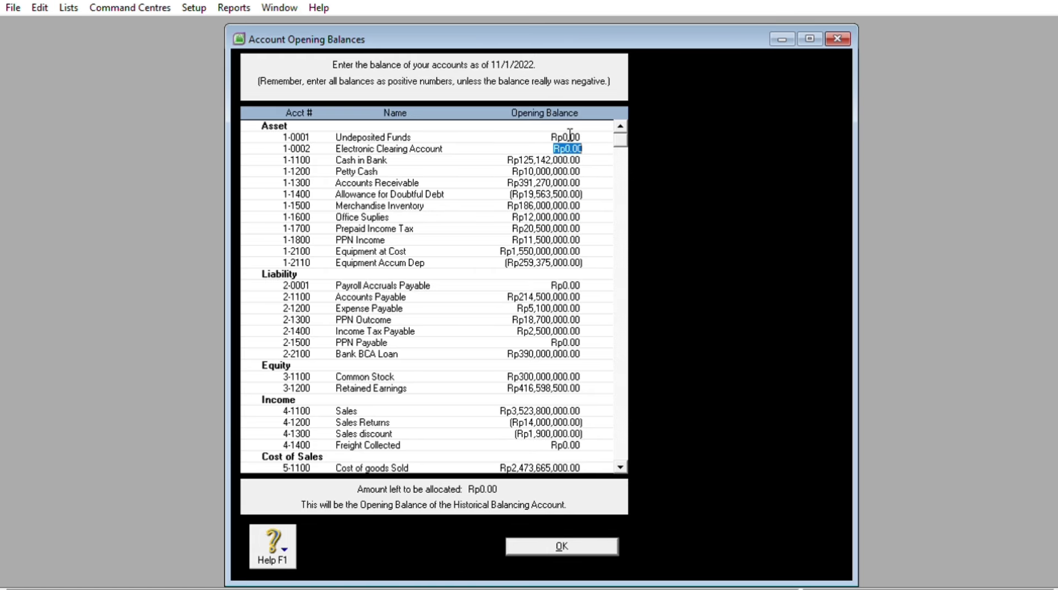
{"action": "left_click", "coordinate": [570, 135]}
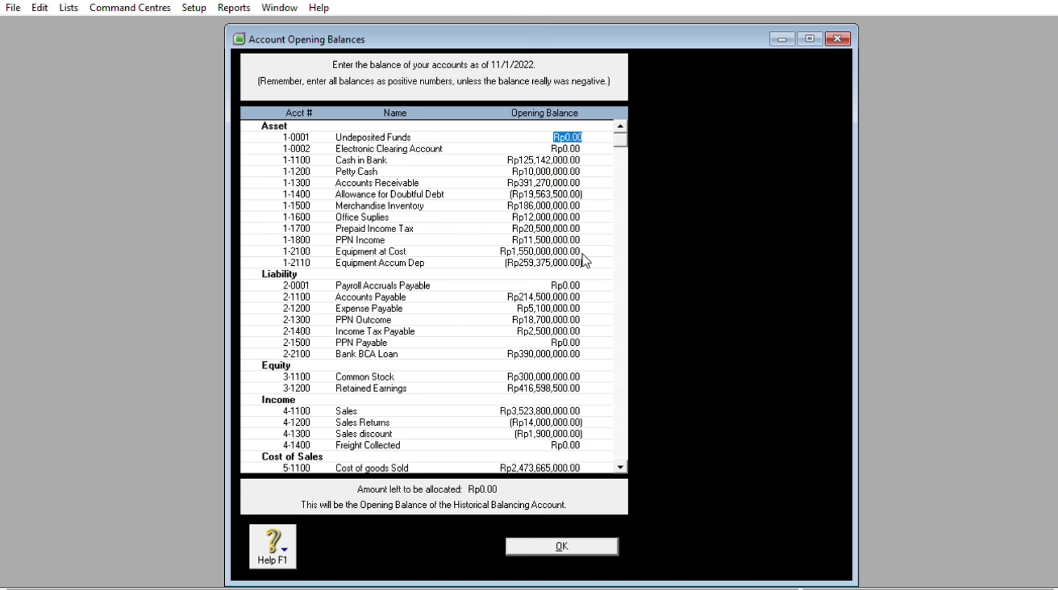
{"action": "scroll", "coordinate": [585, 261], "scroll_direction": "down", "scroll_amount": 8}
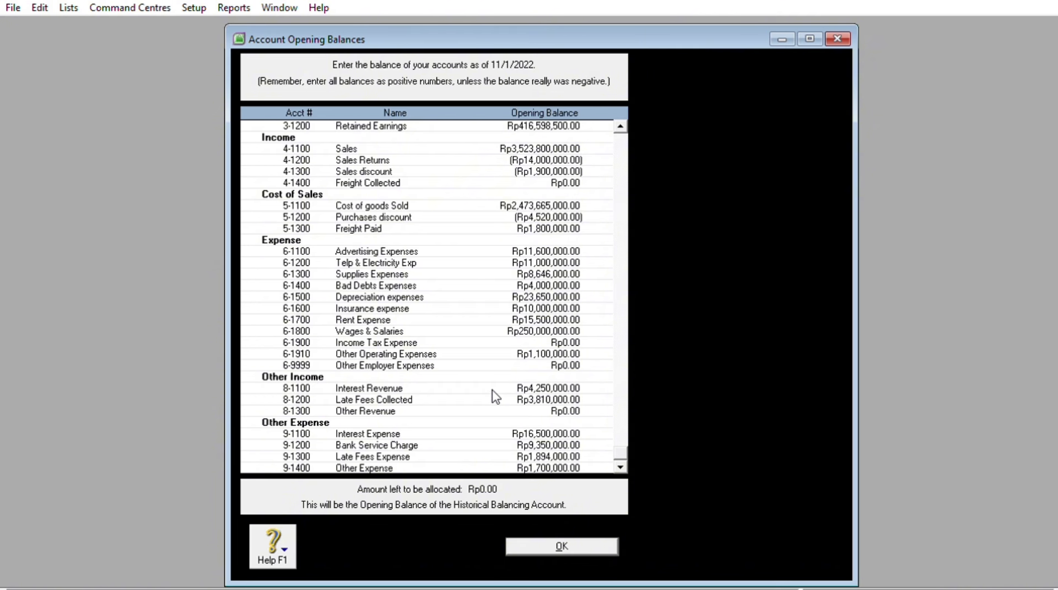
{"action": "scroll", "coordinate": [555, 494], "scroll_direction": "up", "scroll_amount": 8}
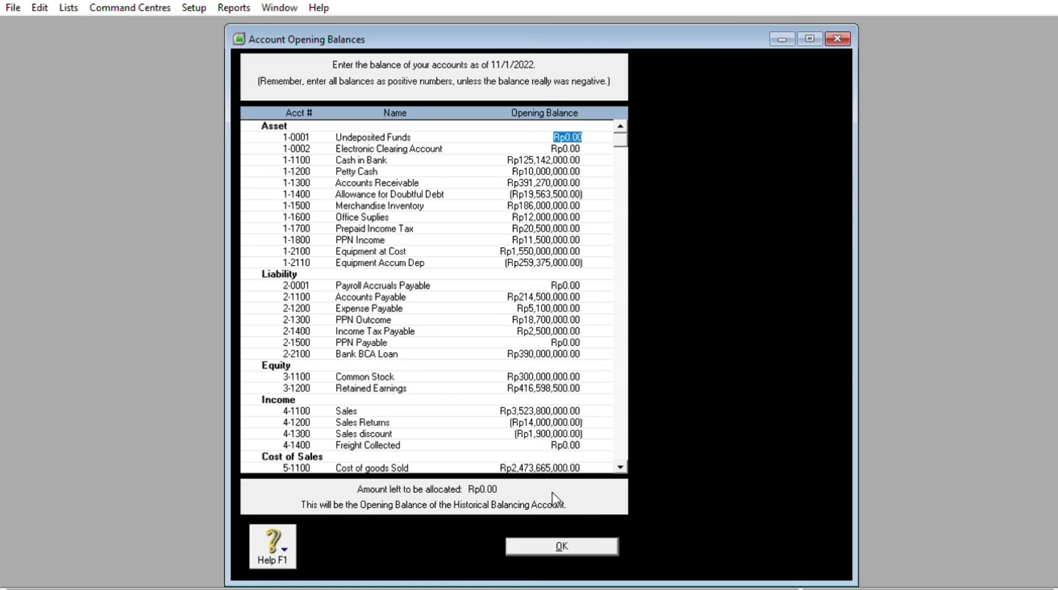
{"action": "left_click", "coordinate": [574, 546]}
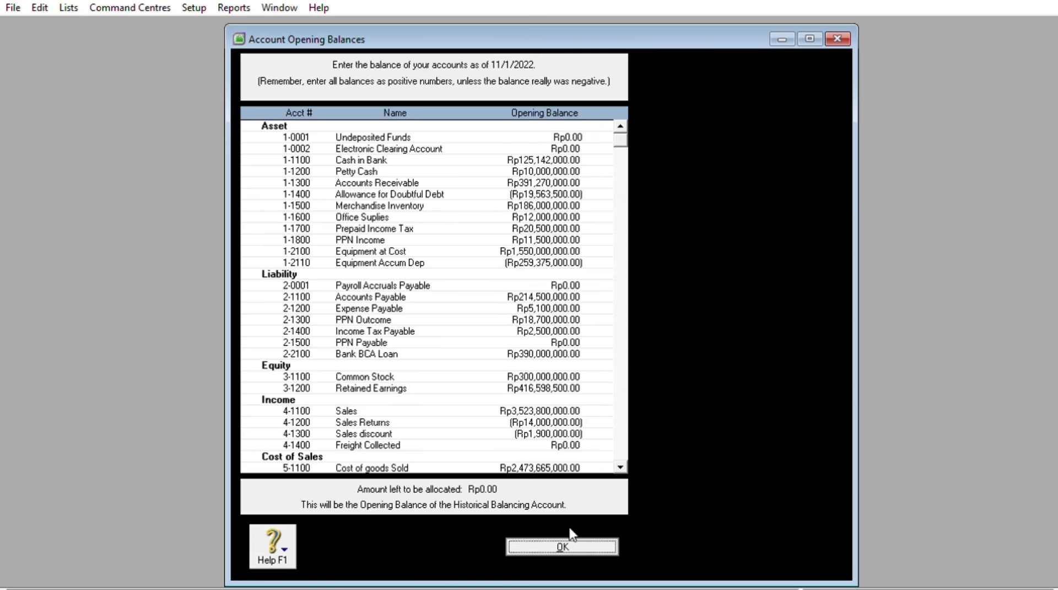